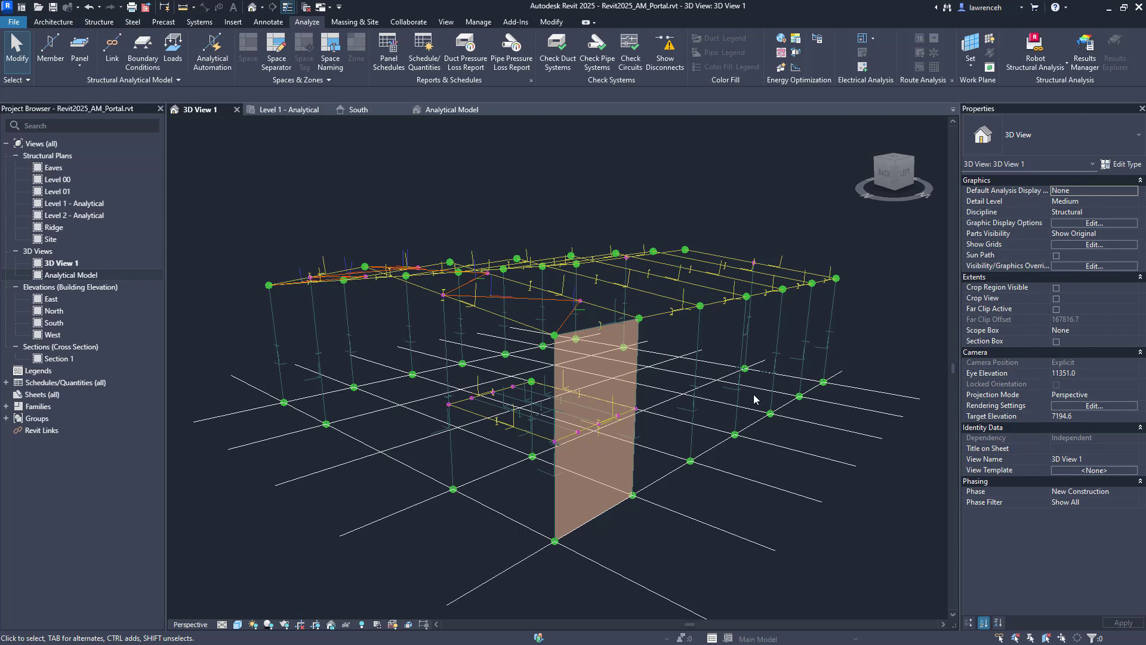
# Switch from the orbited 3D view to the Level 1 - Analytical plan.
pyautogui.keyDown('shift'); pyautogui.moveTo(727, 481); pyautogui.dragTo(647, 286, button='middle'); pyautogui.keyUp('shift')
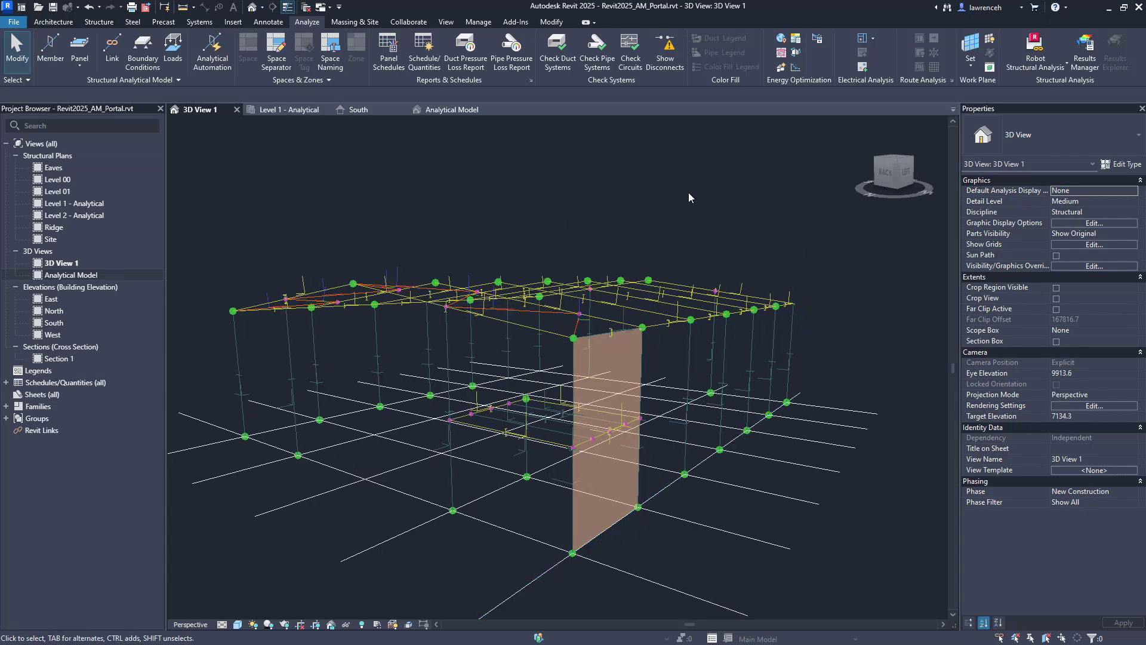
pyautogui.click(294, 109)
pyautogui.moveTo(348, 169); pyautogui.dragTo(342, 163, button='middle')
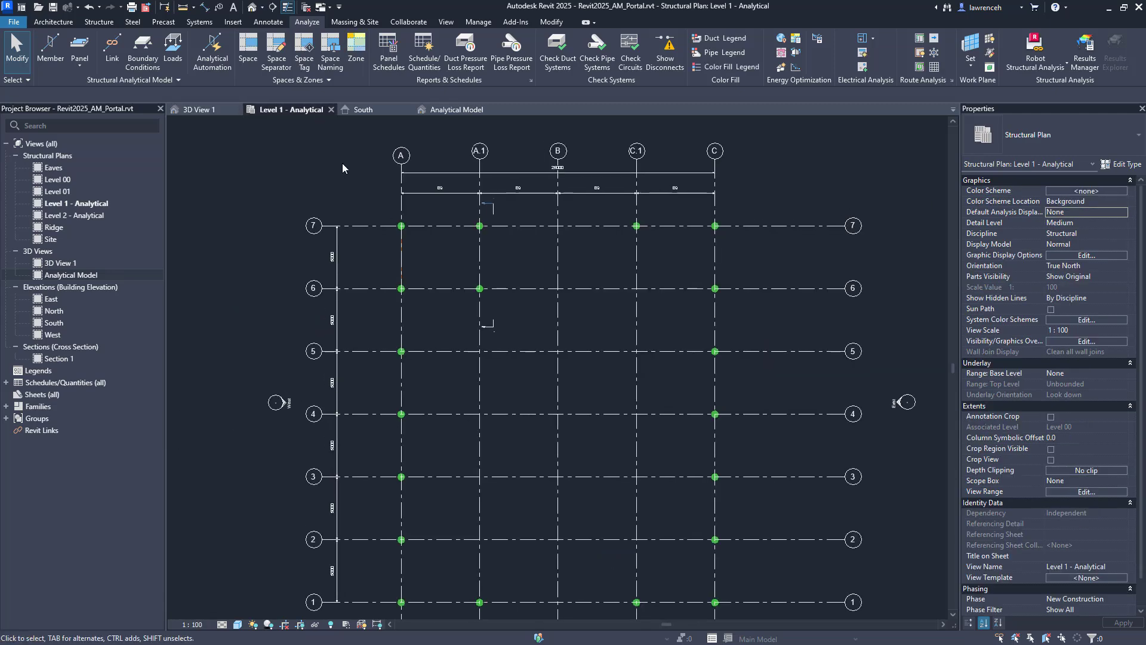
# Select grids 7 and C to check that the 25000 overall dimension carries the Span label.
pyautogui.click(790, 228)
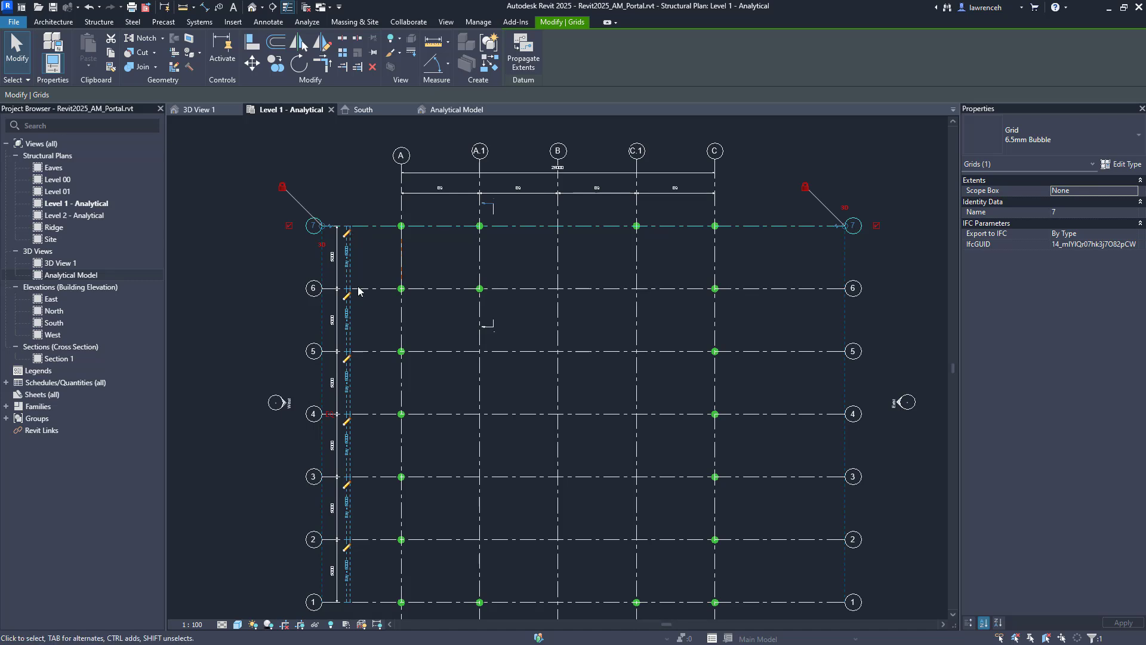
pyautogui.moveTo(382, 374); pyautogui.dragTo(381, 352, button='middle')
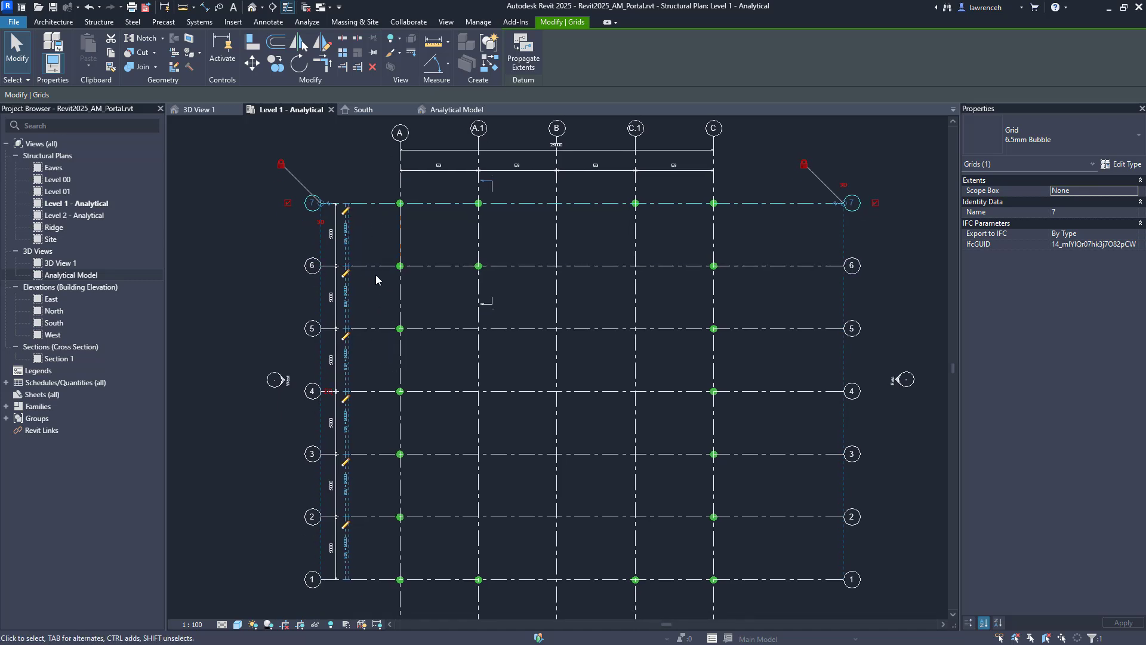
pyautogui.moveTo(730, 231); pyautogui.dragTo(731, 265, button='middle')
pyautogui.click(716, 272)
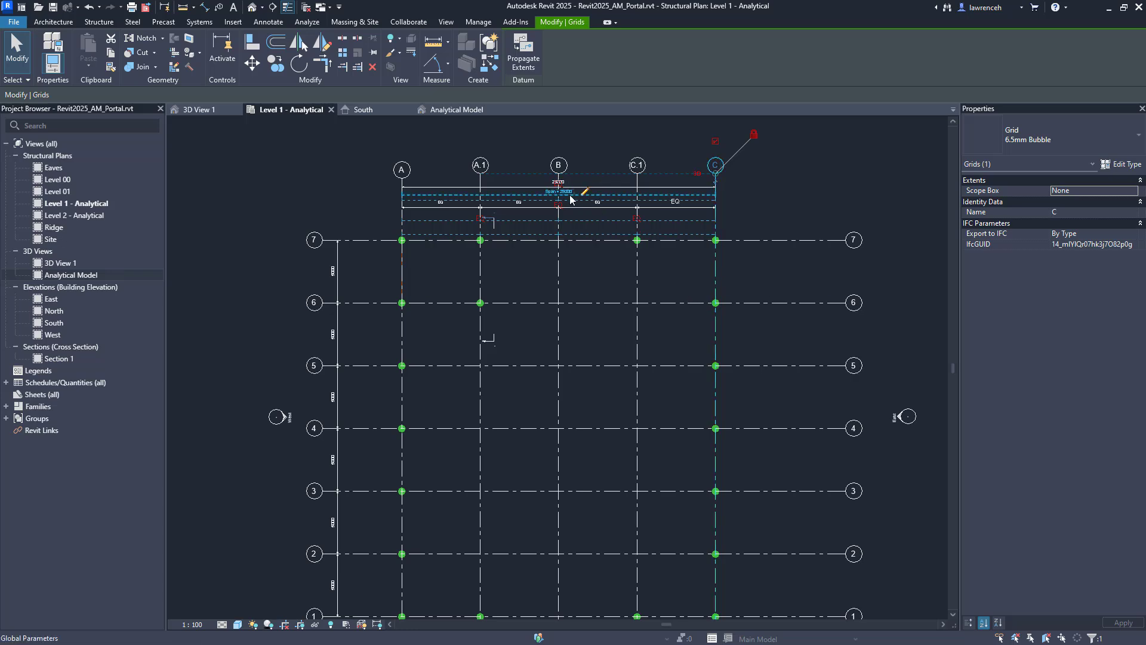
pyautogui.scroll(5, 588, 194)
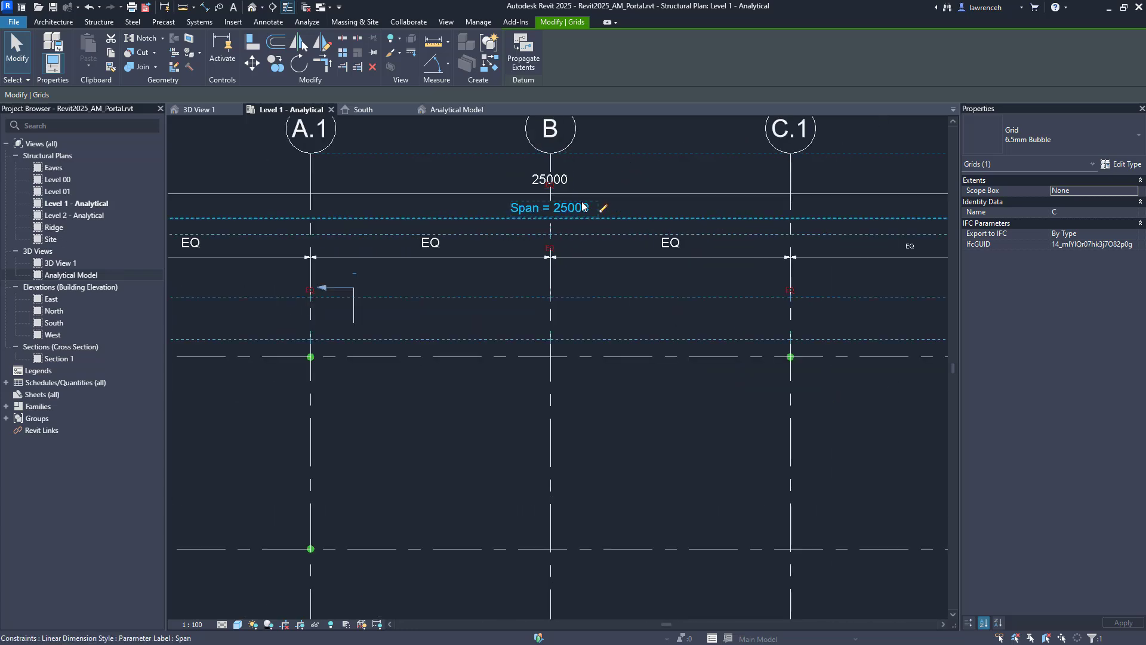
pyautogui.scroll(-2, 604, 194)
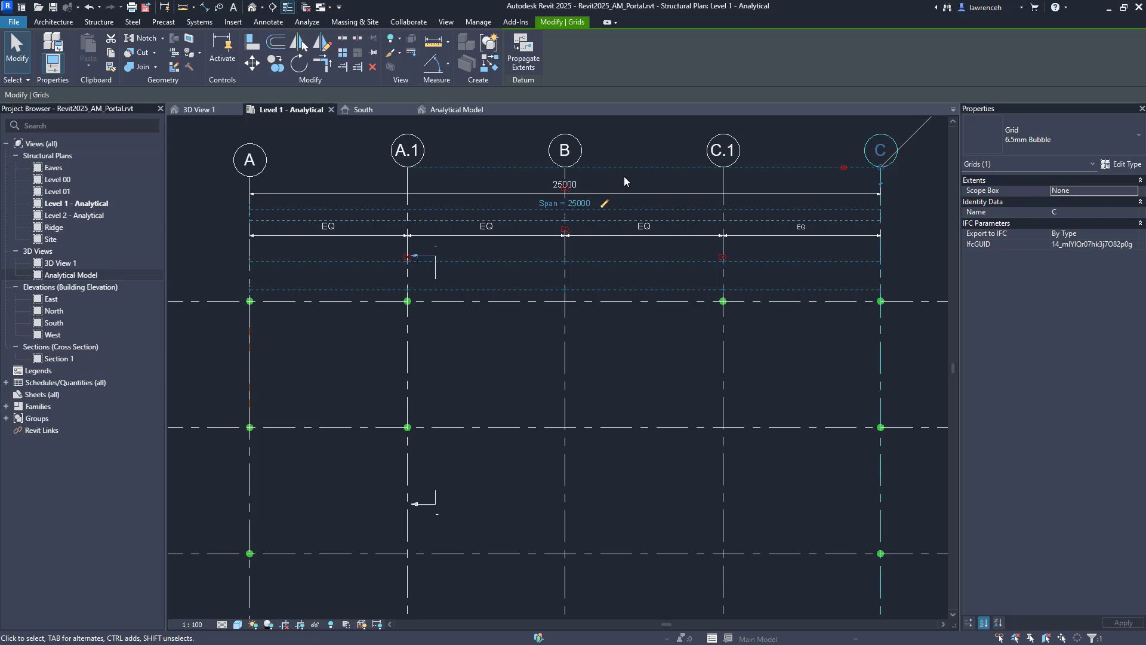
pyautogui.press('Escape')
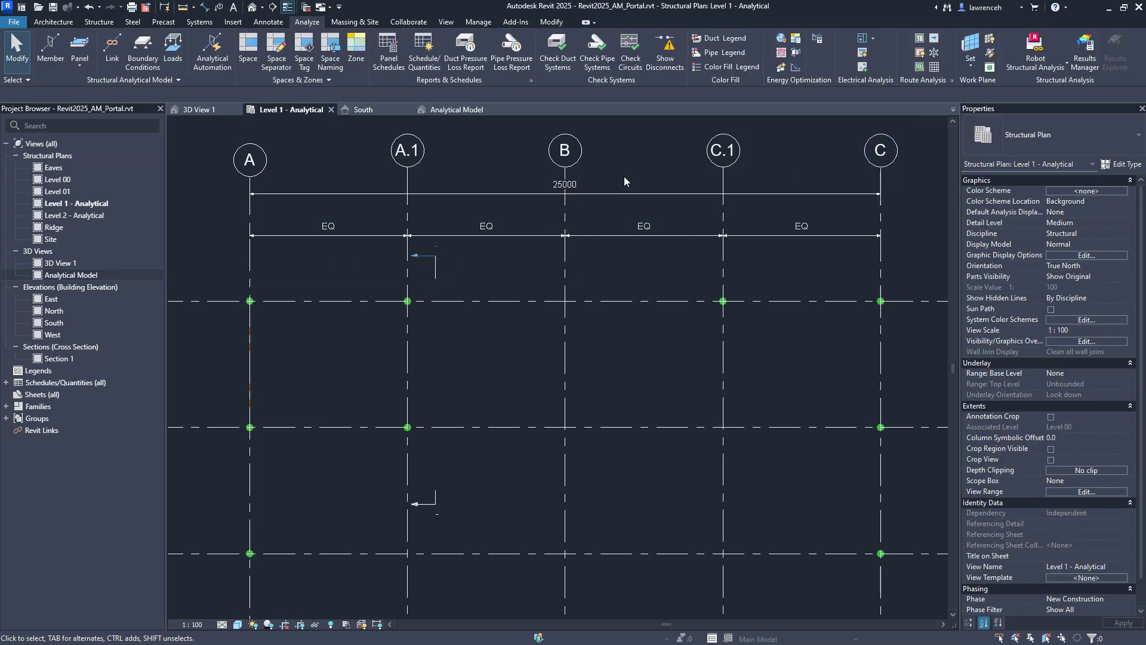
pyautogui.click(478, 25)
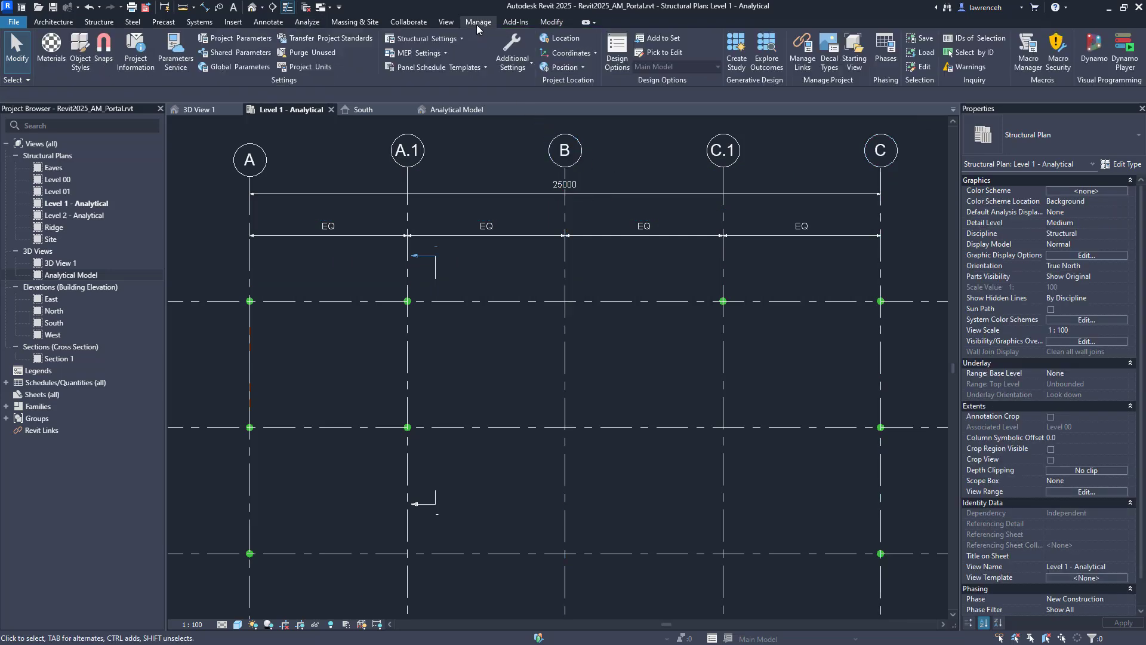
pyautogui.click(242, 69)
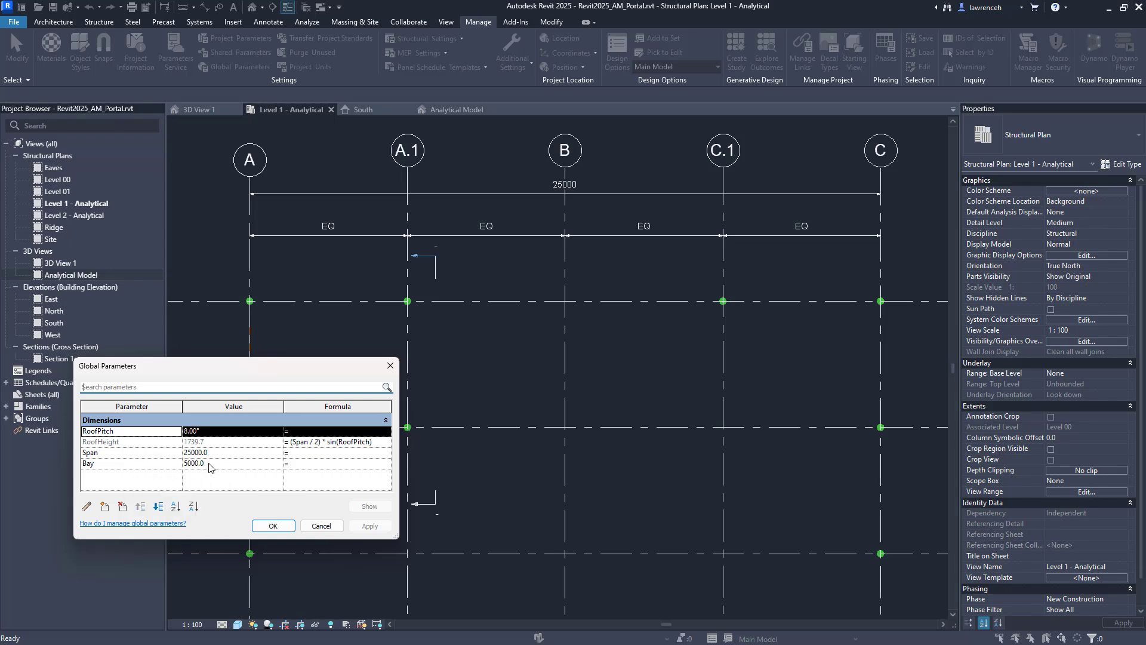
pyautogui.click(322, 527)
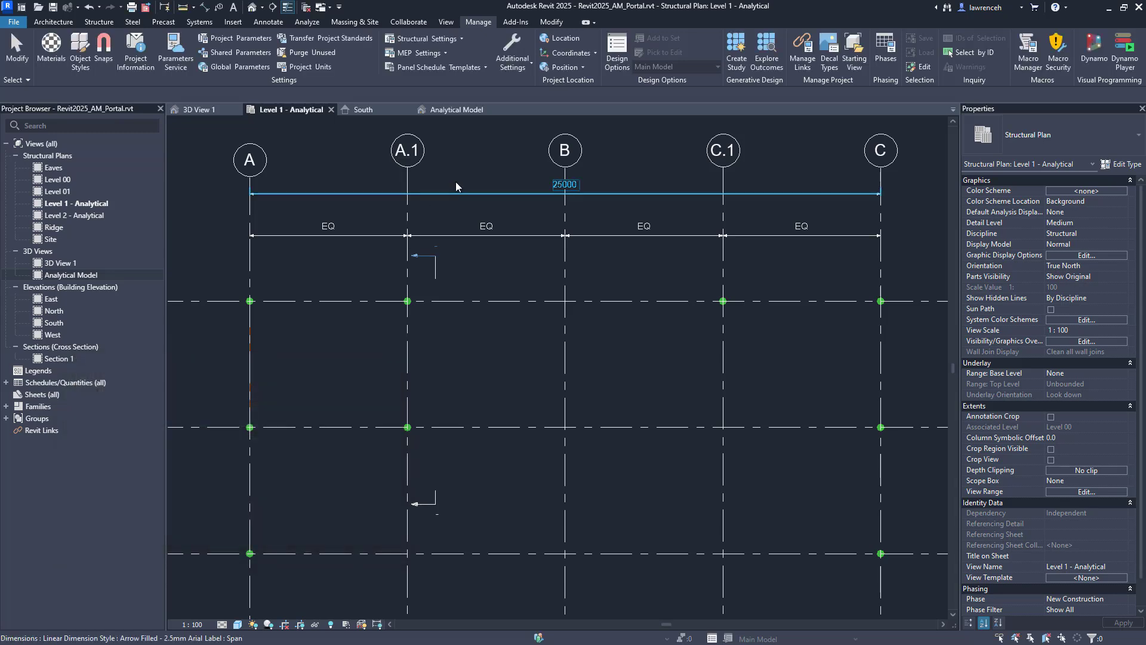
# From the Analytical Model view, reopen Global Parameters and apply a Span of 20000.
pyautogui.click(456, 113)
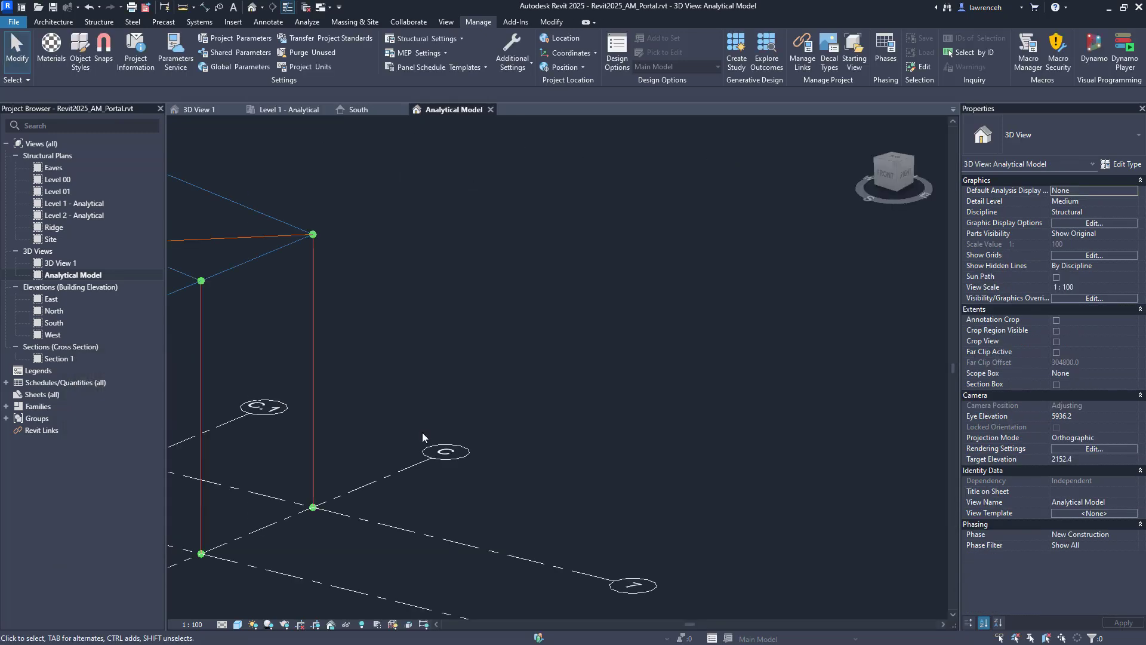
pyautogui.scroll(-3, 422, 432)
pyautogui.moveTo(478, 430); pyautogui.dragTo(711, 411, button='middle')
pyautogui.scroll(2, 388, 239)
pyautogui.rightClick(298, 172)
pyautogui.click(389, 198)
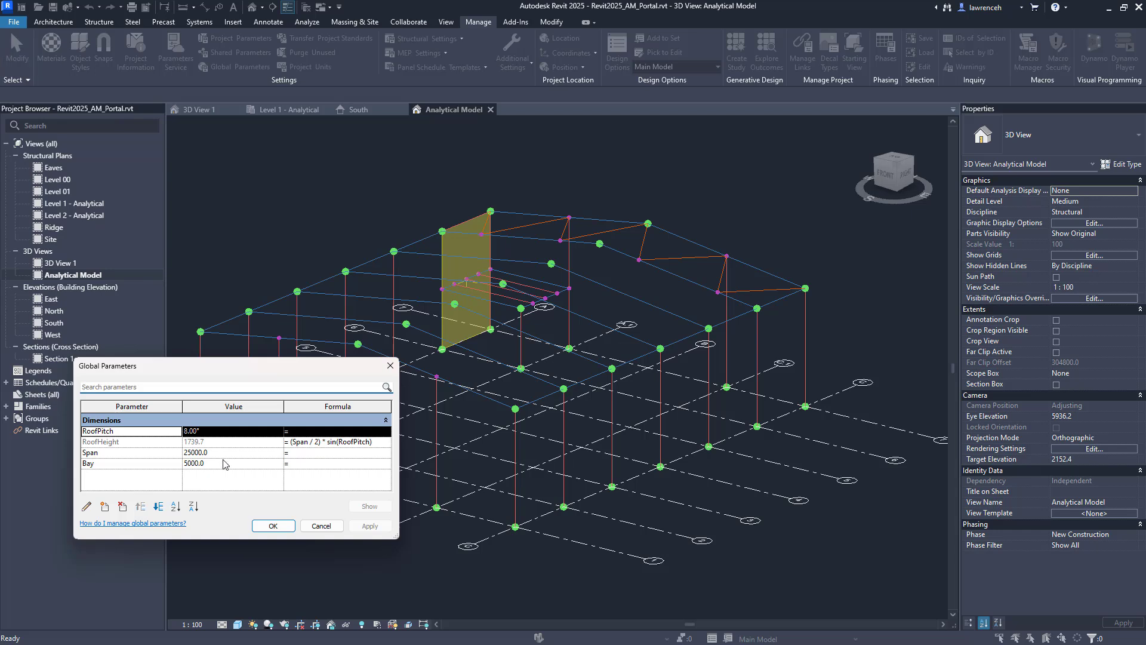
pyautogui.click(229, 457)
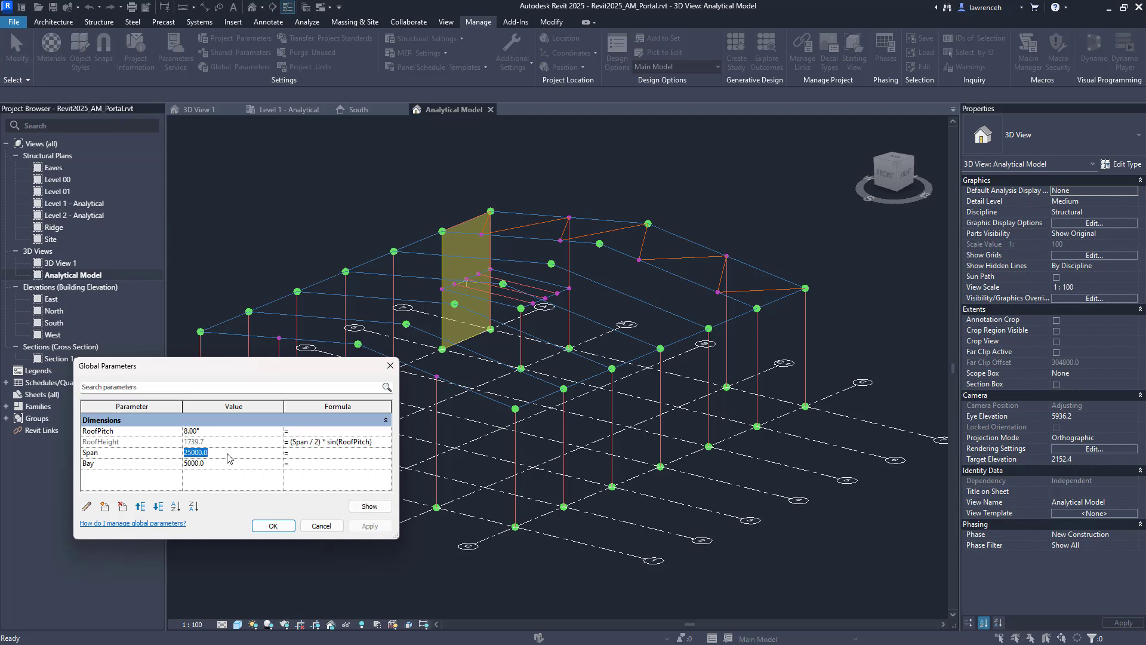
pyautogui.write('20')
pyautogui.click(370, 527)
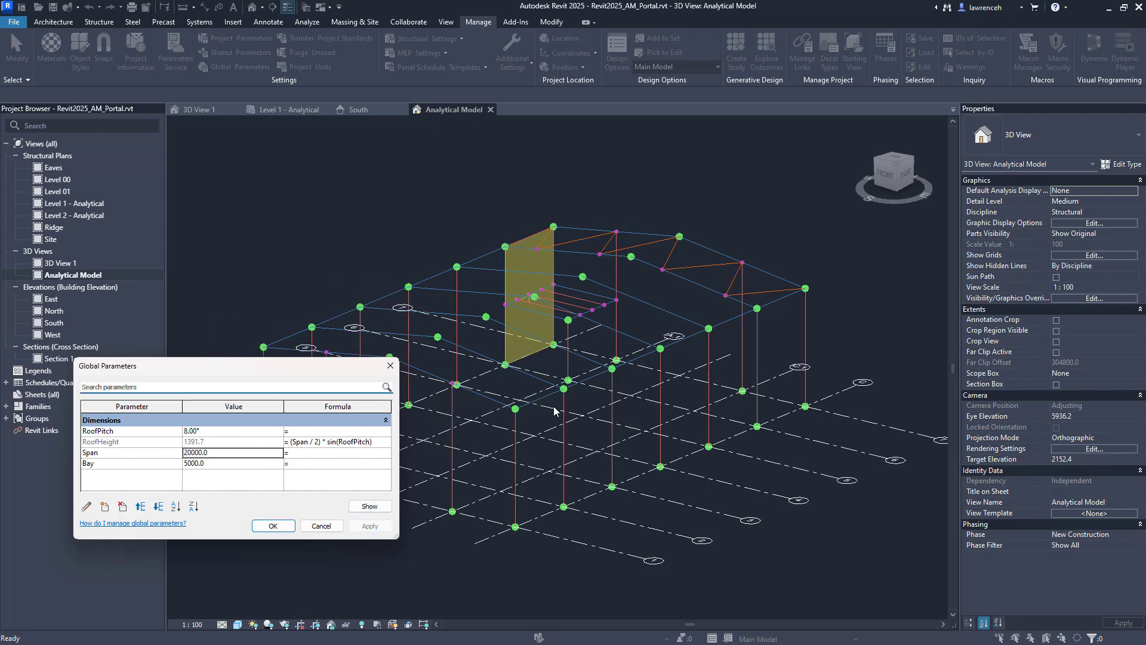
# Change RoofPitch to 12° and confirm, giving a RoofHeight of 2079.1.
pyautogui.click(226, 432)
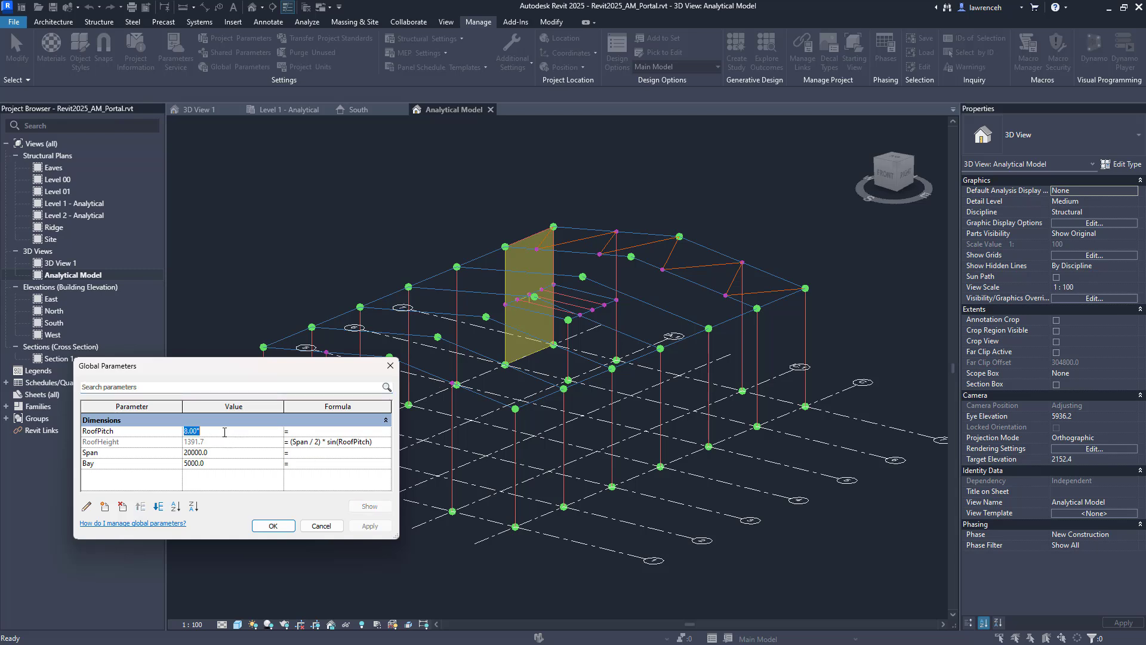
pyautogui.write('12')
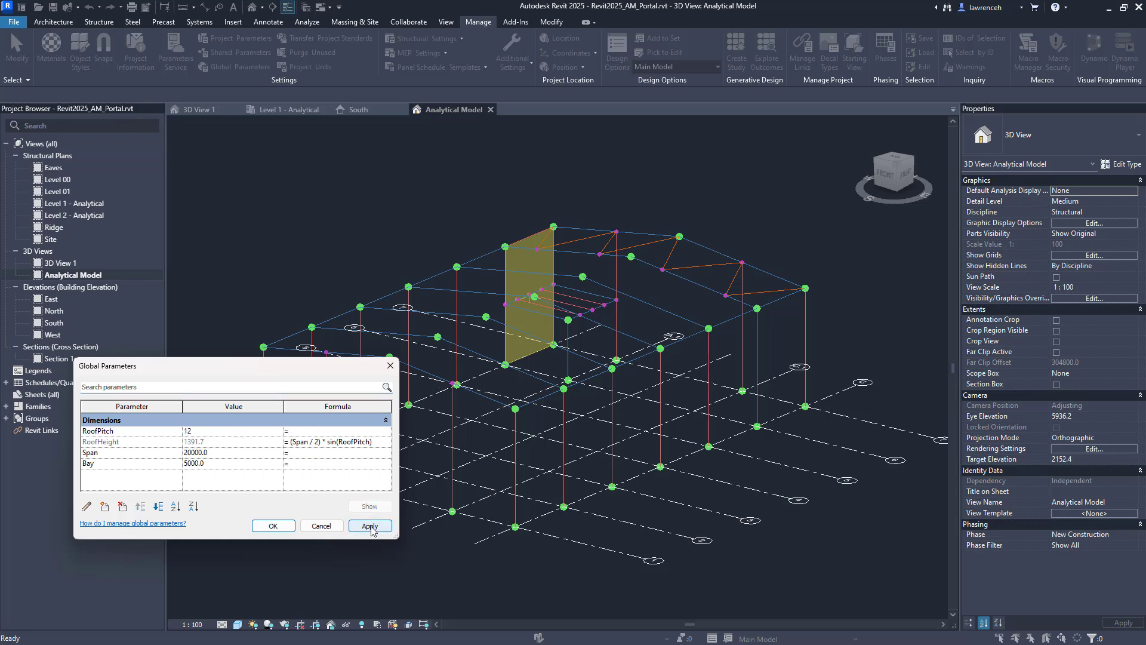
pyautogui.click(369, 525)
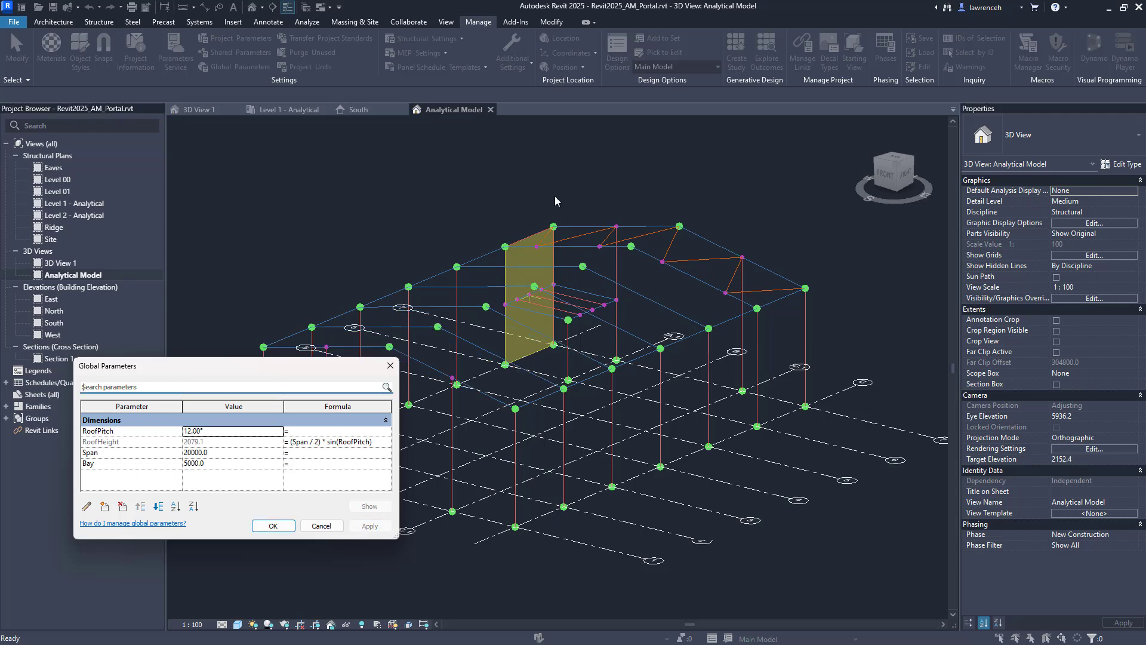
pyautogui.click(272, 524)
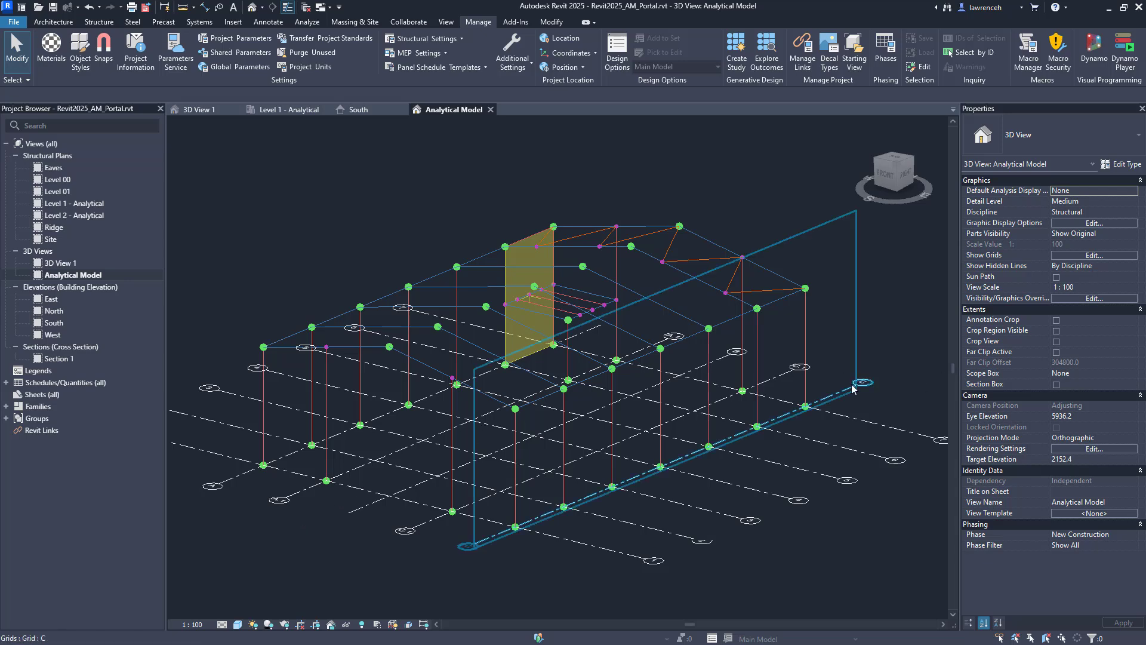
# Pan to the grid C end bay and launch the Analyze tab's Member tool.
pyautogui.scroll(10, 822, 377)
pyautogui.moveTo(822, 378); pyautogui.dragTo(811, 390, button='middle')
pyautogui.scroll(-3, 811, 390)
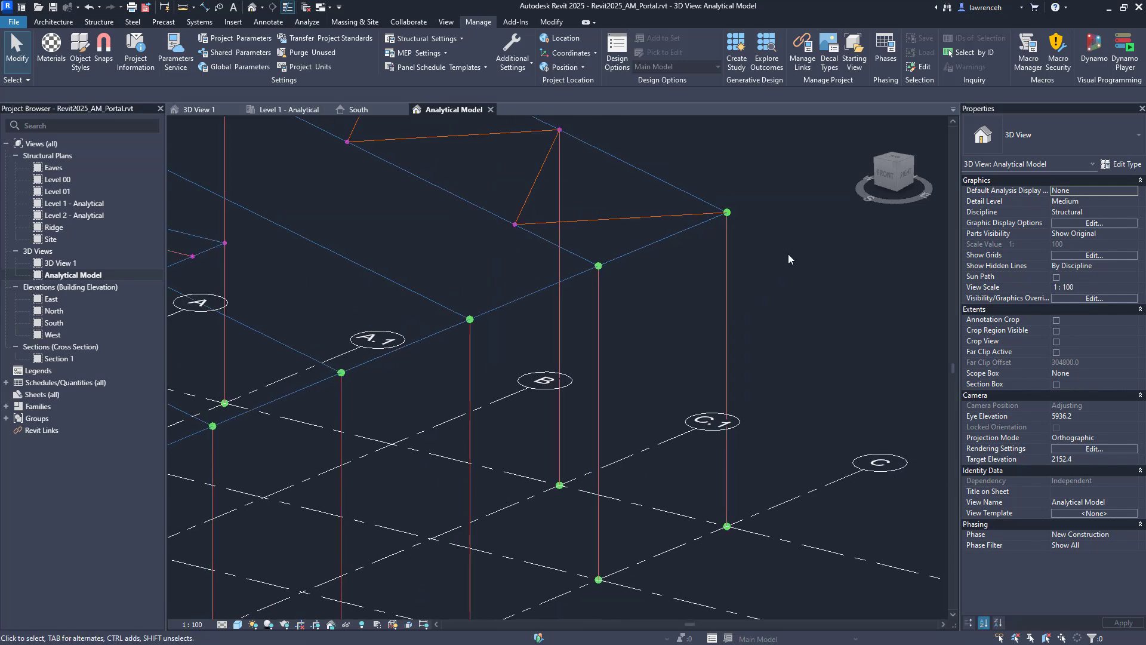
pyautogui.click(310, 24)
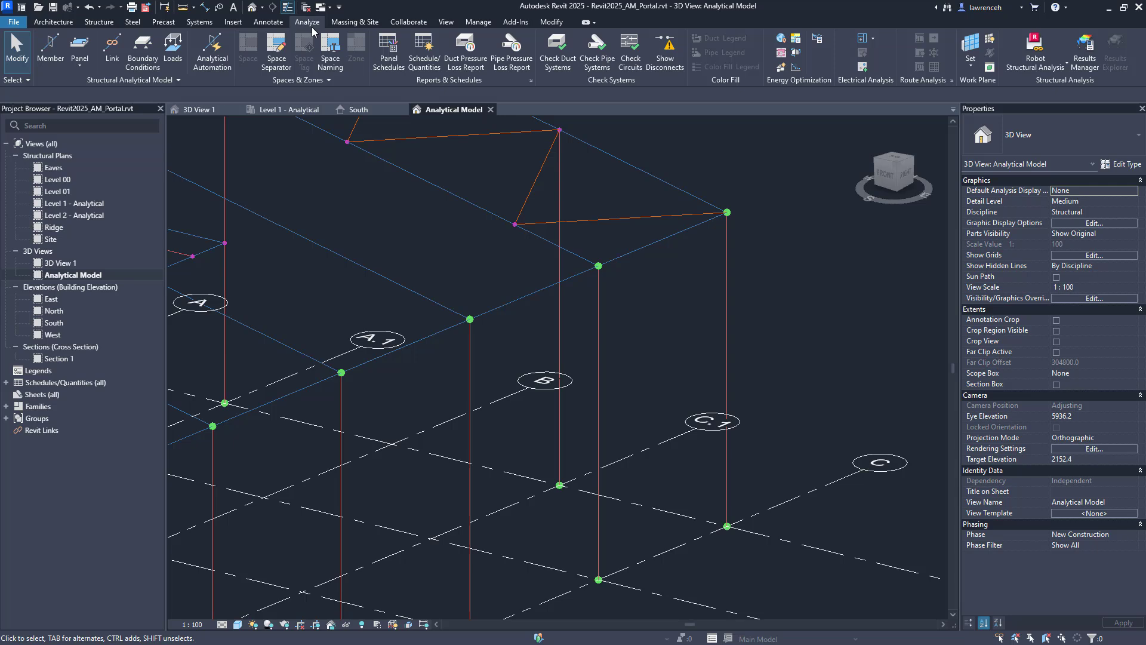
pyautogui.click(51, 54)
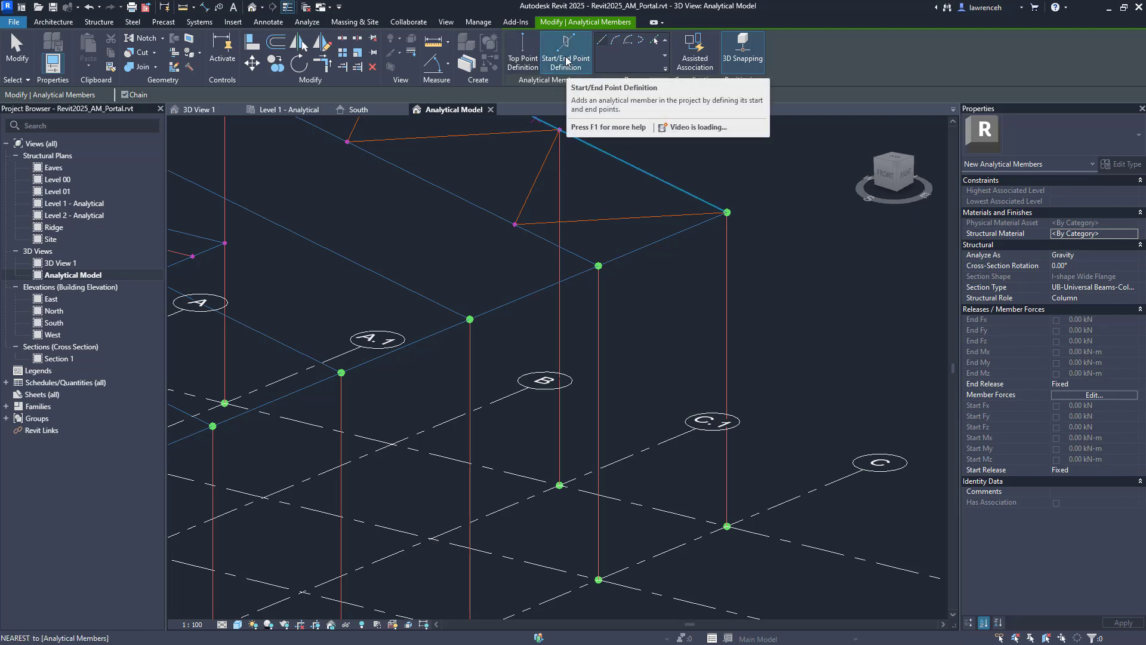
# Enable 3D Snapping, set Structural Role to Member, and bring up the Section Type list.
pyautogui.click(748, 70)
pyautogui.click(1120, 297)
pyautogui.click(1134, 300)
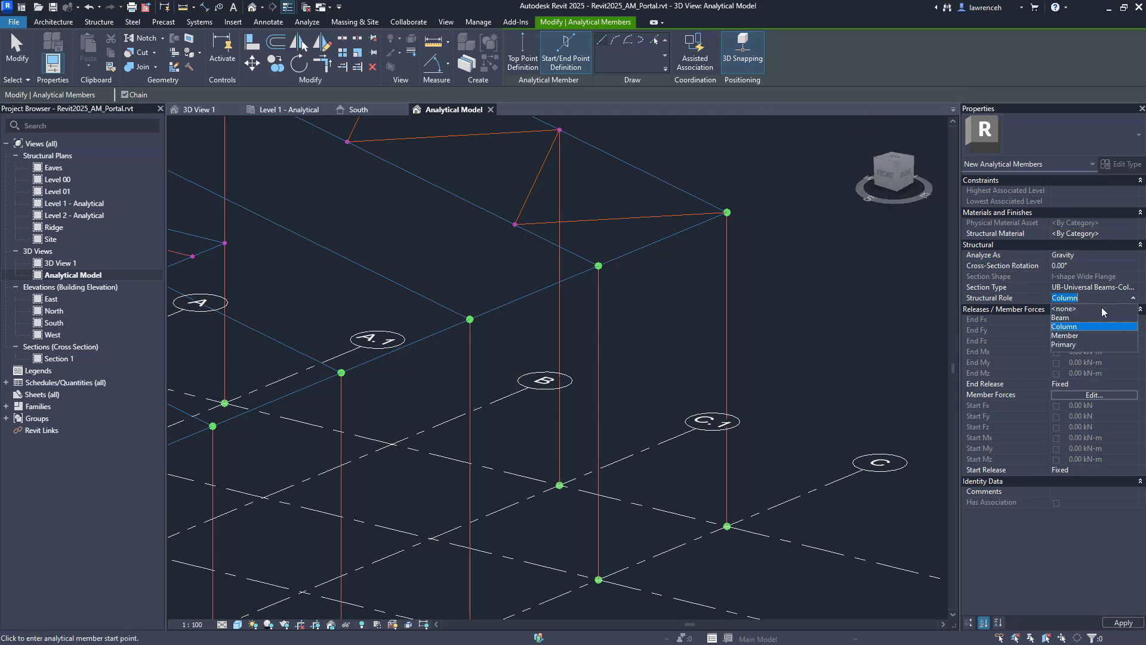
pyautogui.click(1082, 337)
pyautogui.click(1126, 289)
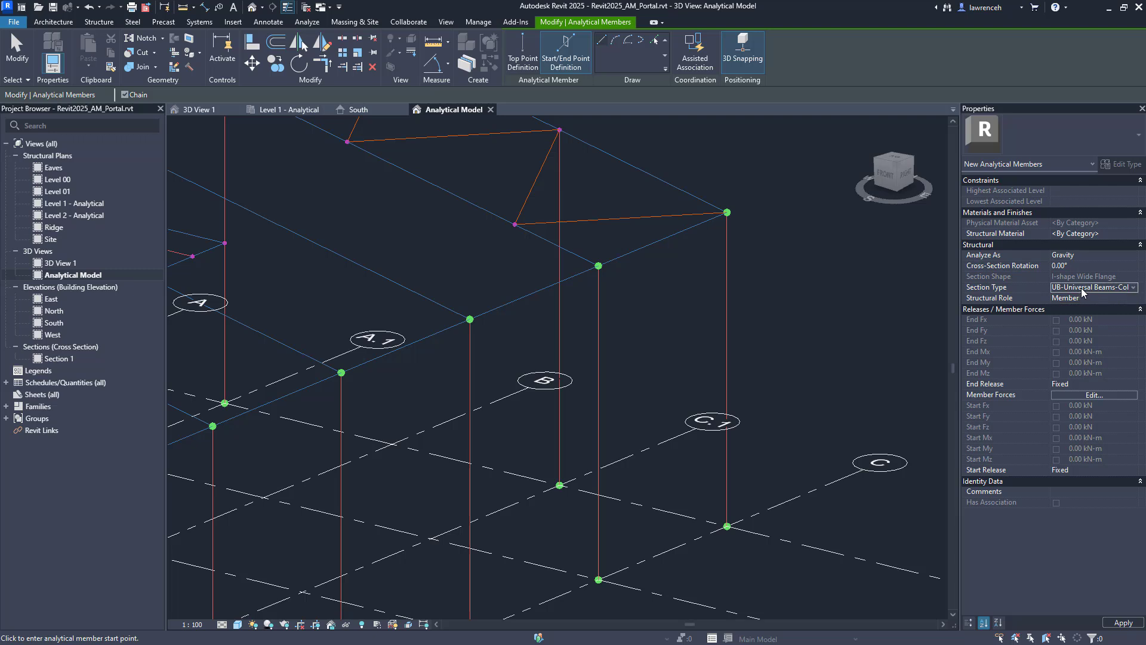
pyautogui.click(1134, 293)
pyautogui.scroll(5, 1110, 334)
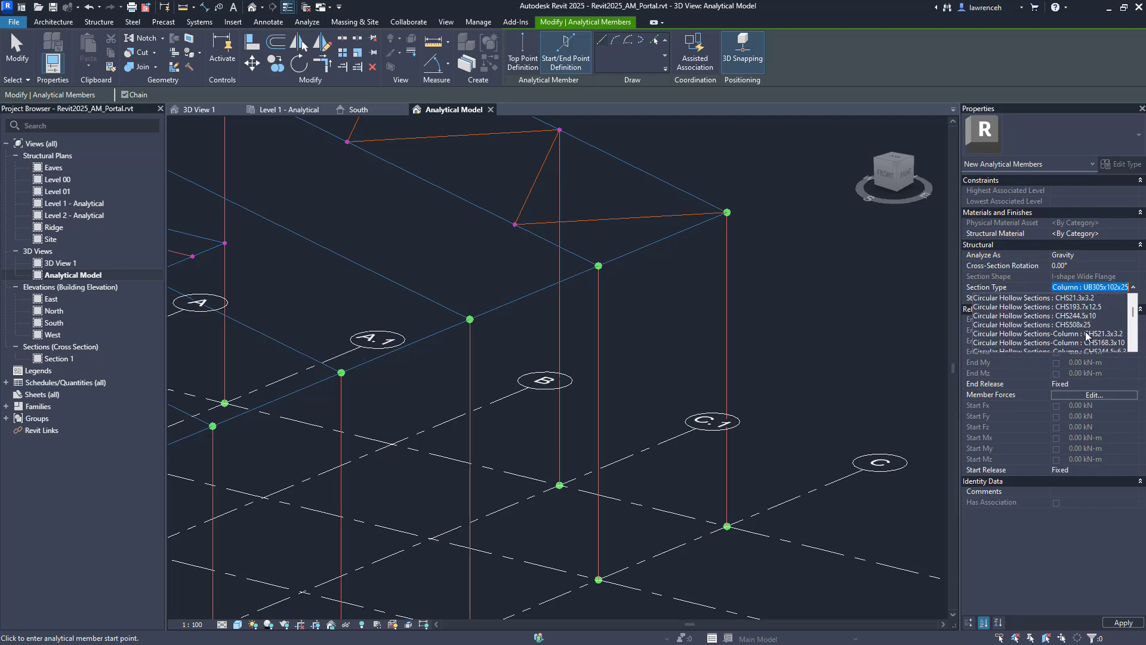
pyautogui.scroll(1, 1075, 345)
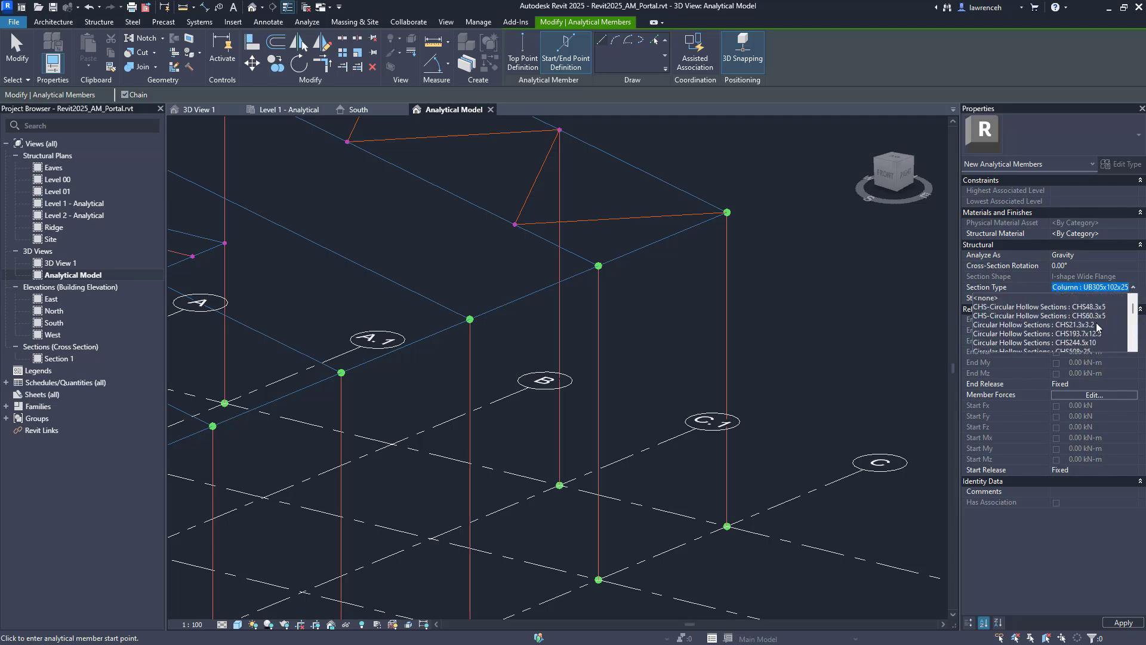
# Draw four chained Circular Hollow Sections braces zigzagging between the two end-bay columns.
pyautogui.click(1085, 334)
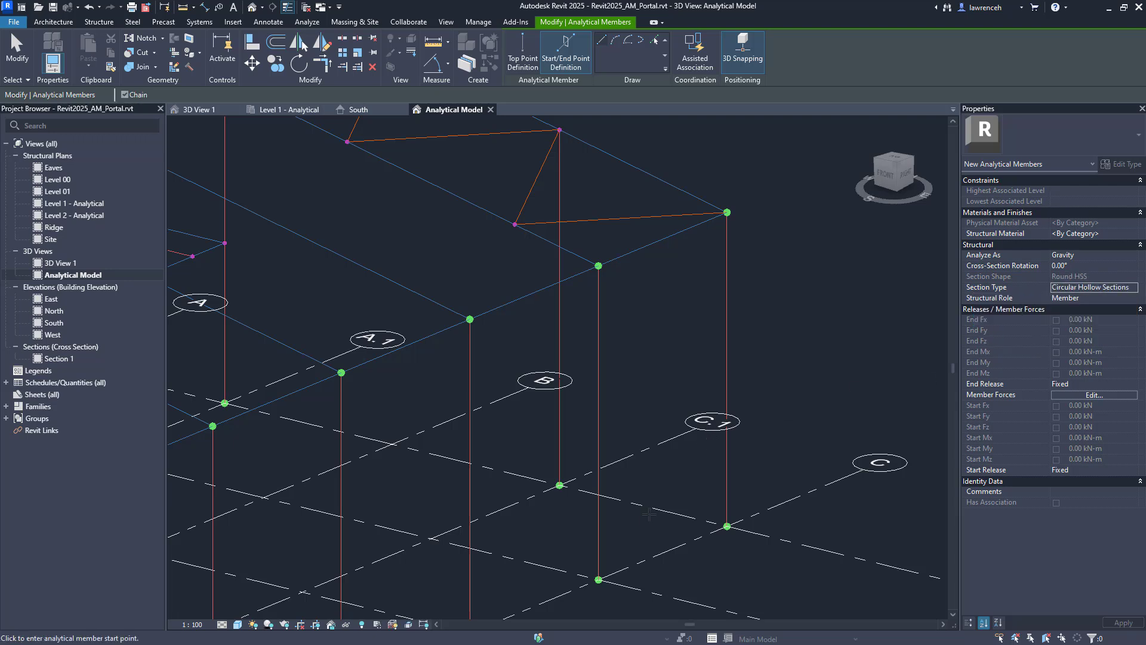
pyautogui.click(599, 561)
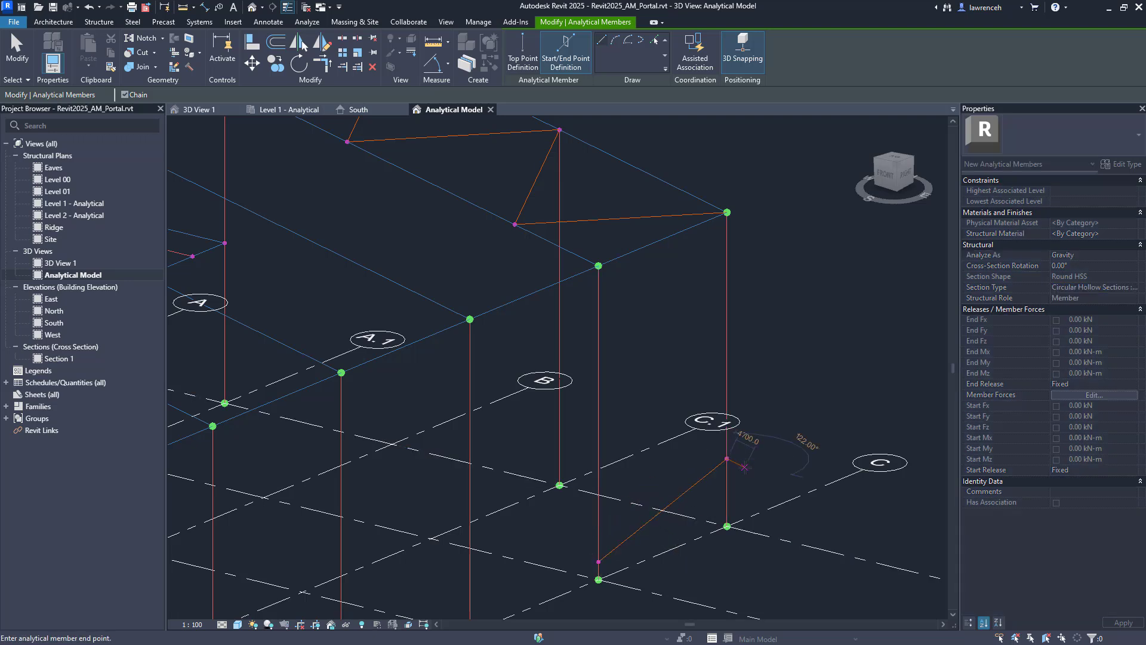
pyautogui.click(727, 458)
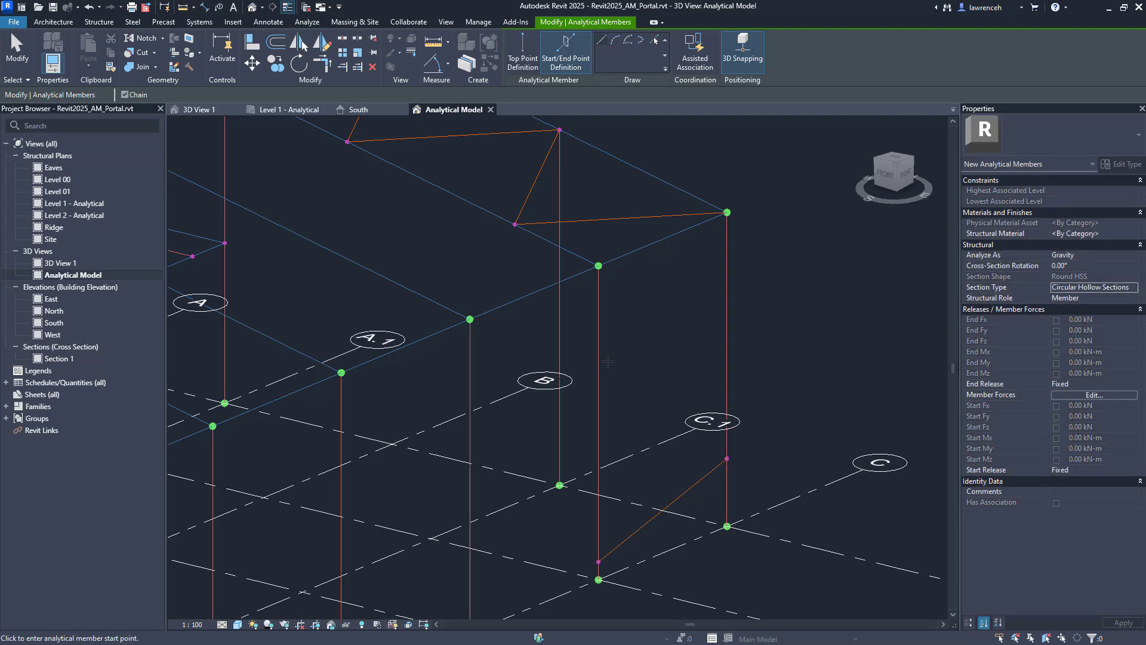
pyautogui.click(727, 448)
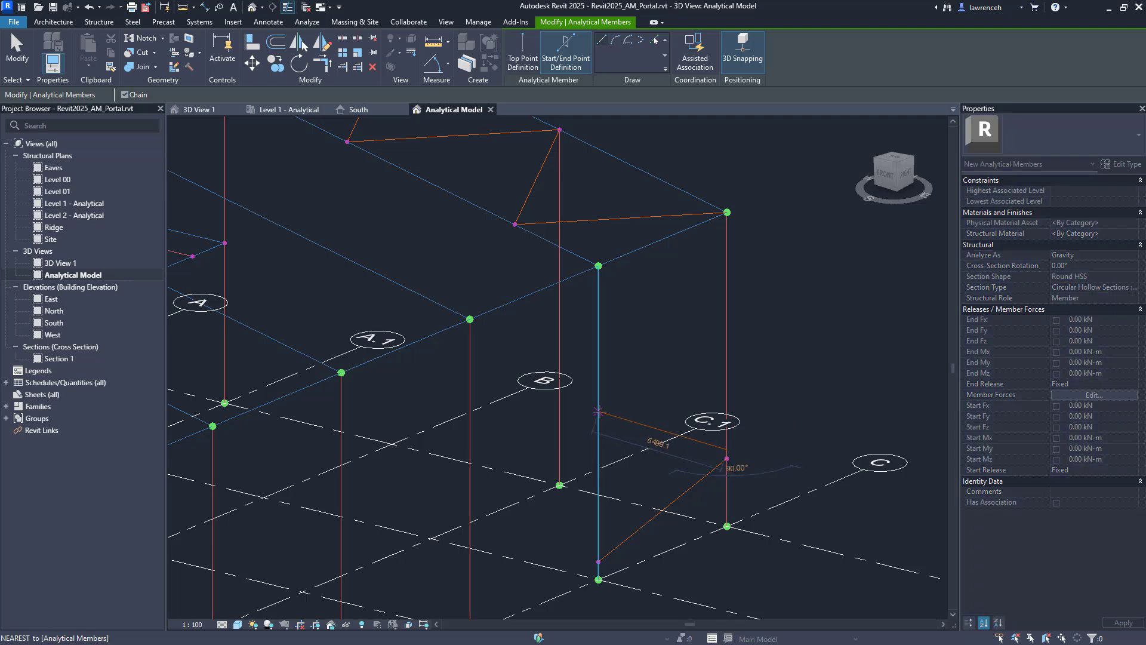
pyautogui.click(598, 411)
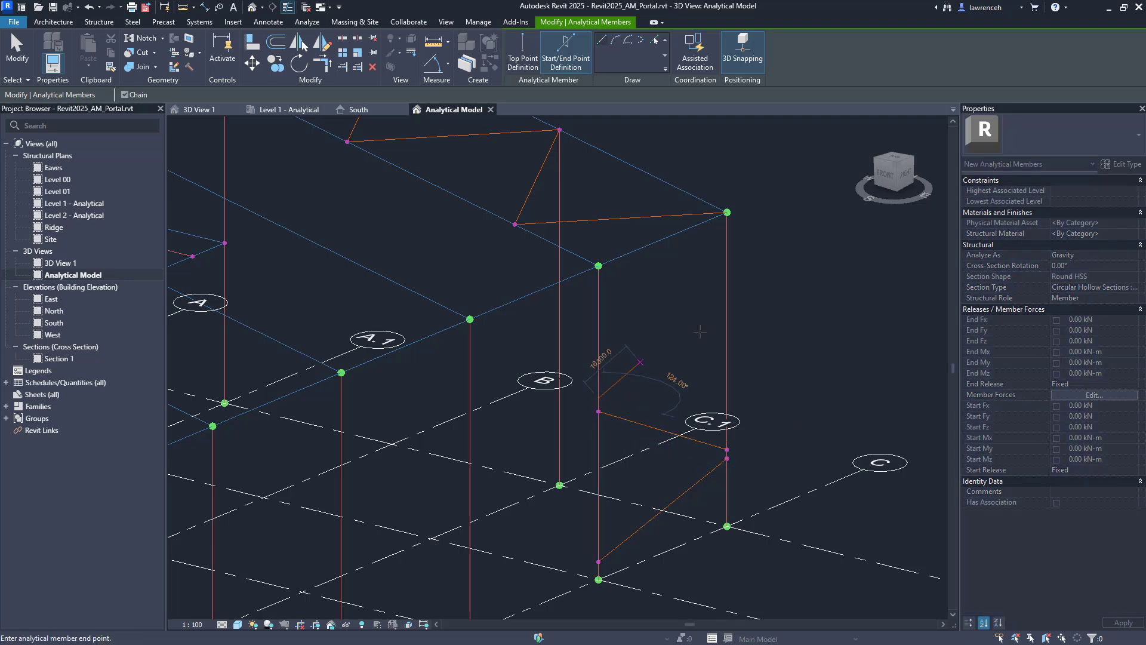
pyautogui.click(726, 317)
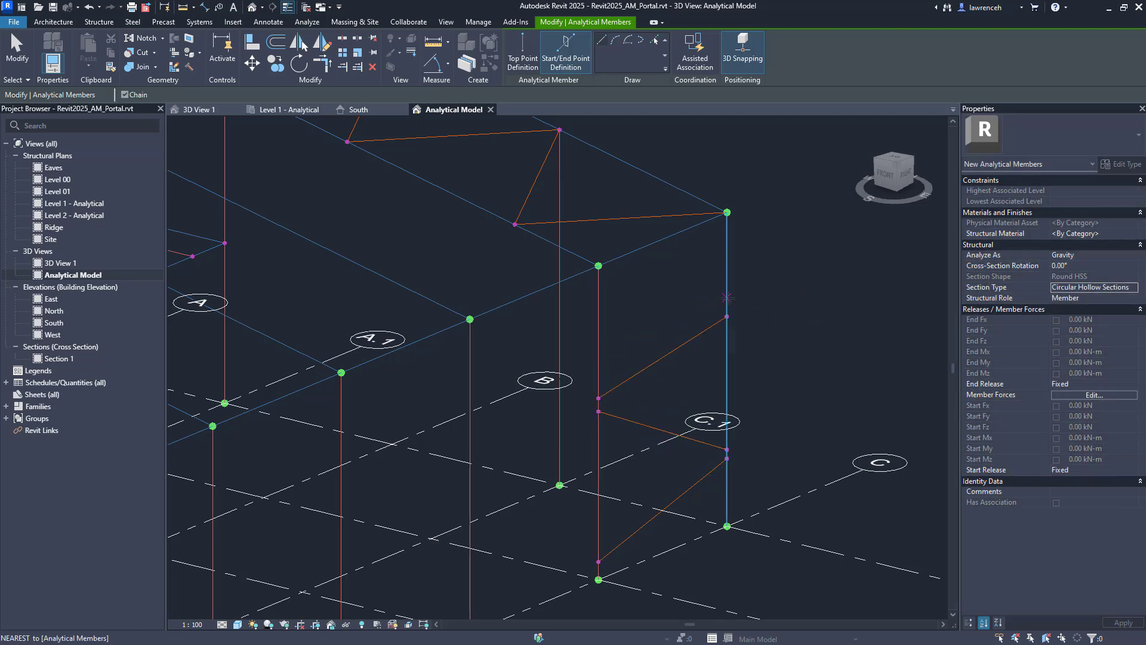
pyautogui.click(727, 298)
pyautogui.click(598, 287)
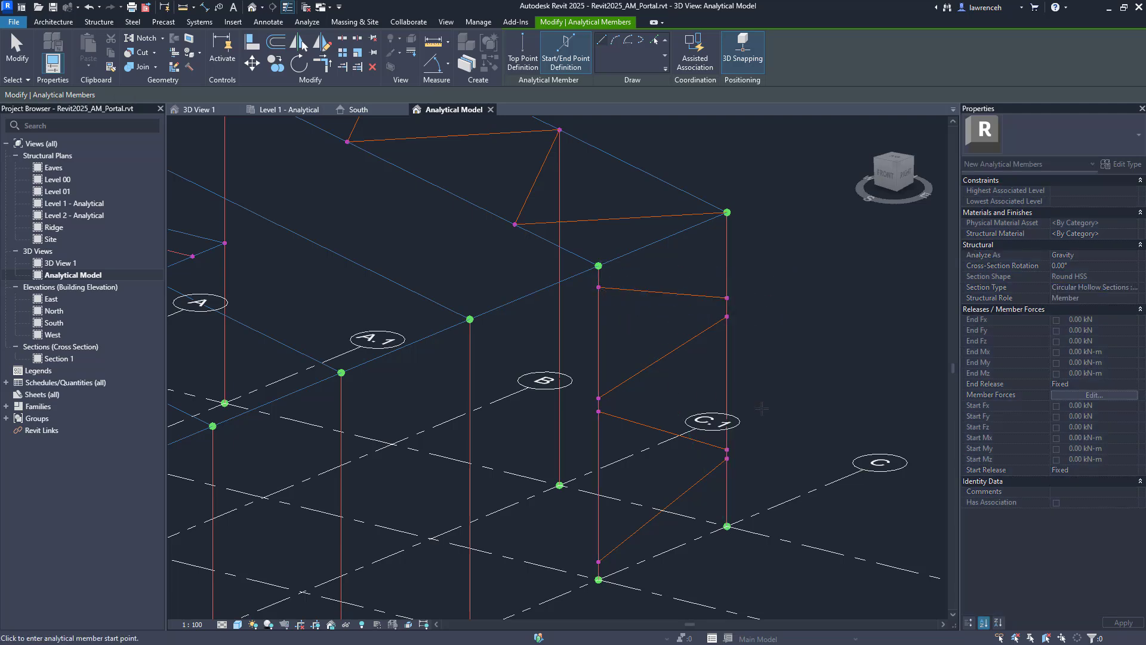
pyautogui.press('Escape')
pyautogui.press('Escape')
pyautogui.moveTo(603, 562); pyautogui.dragTo(606, 534, button='middle')
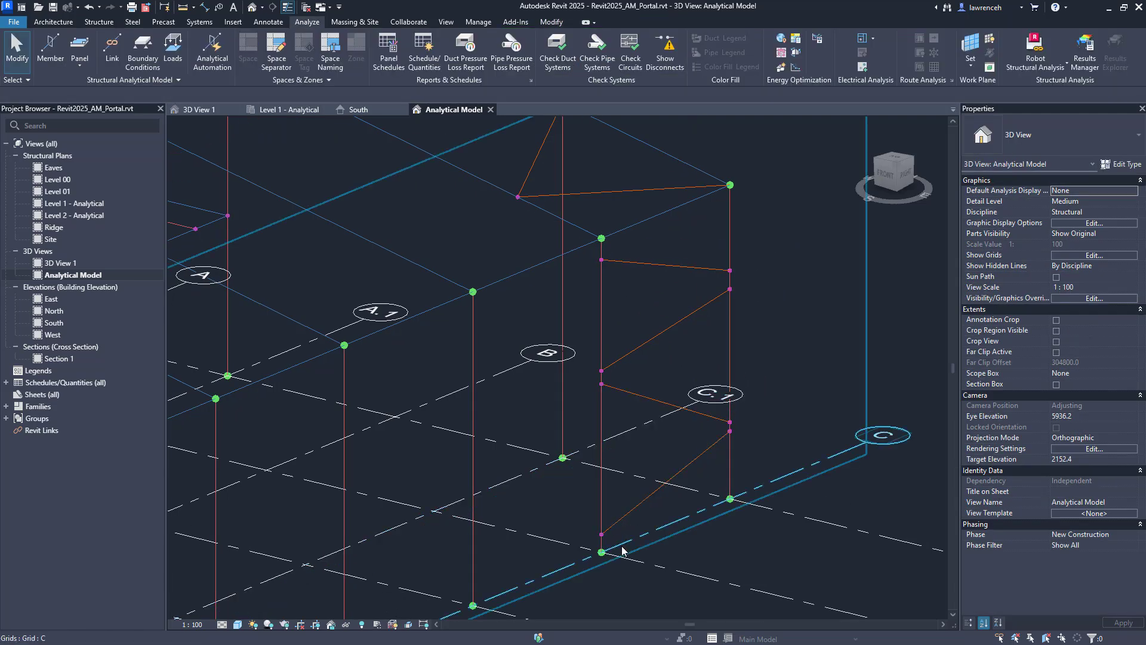
pyautogui.scroll(5, 622, 549)
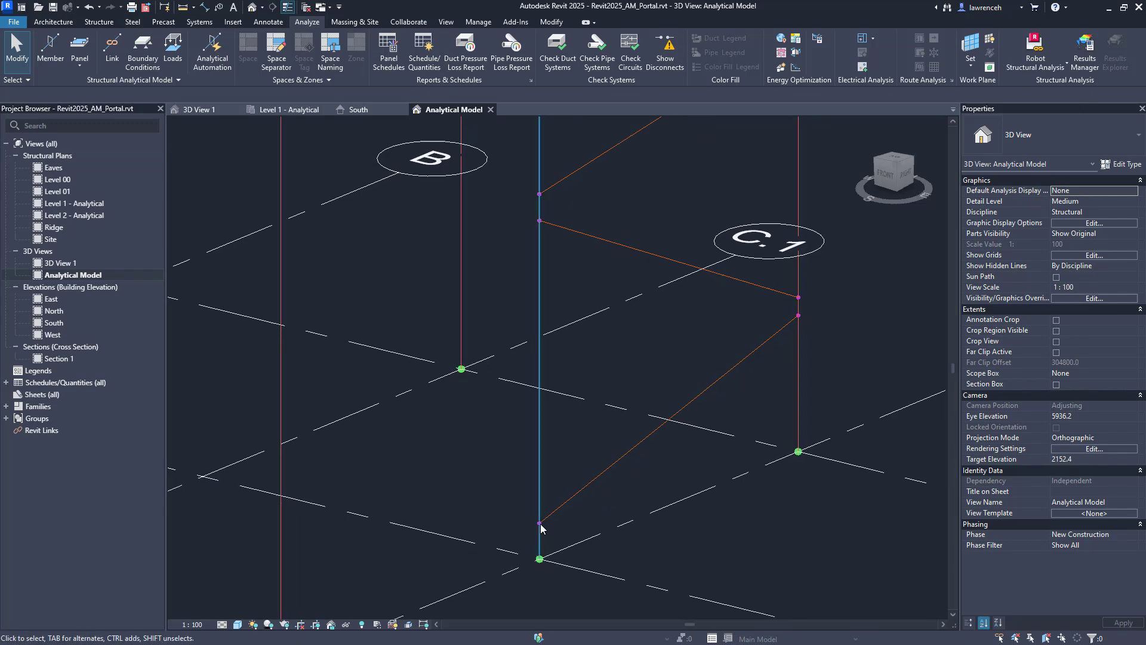
pyautogui.keyDown('shift'); pyautogui.hscroll(2, 583, 500); pyautogui.keyUp('shift')
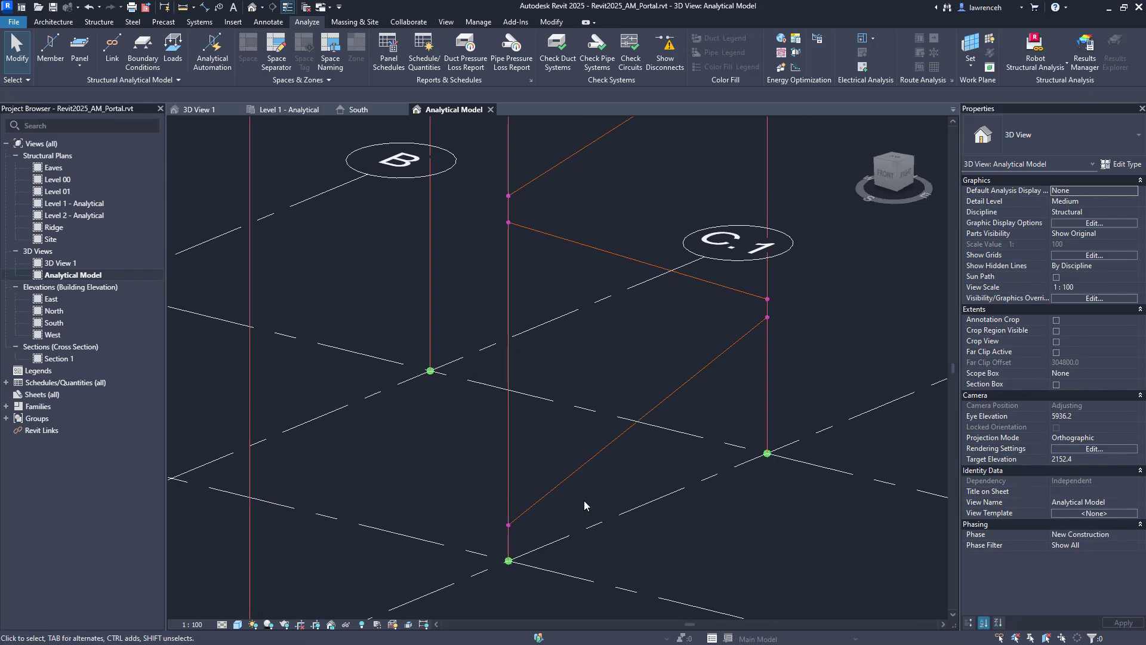
pyautogui.press('v')
pyautogui.press('v')
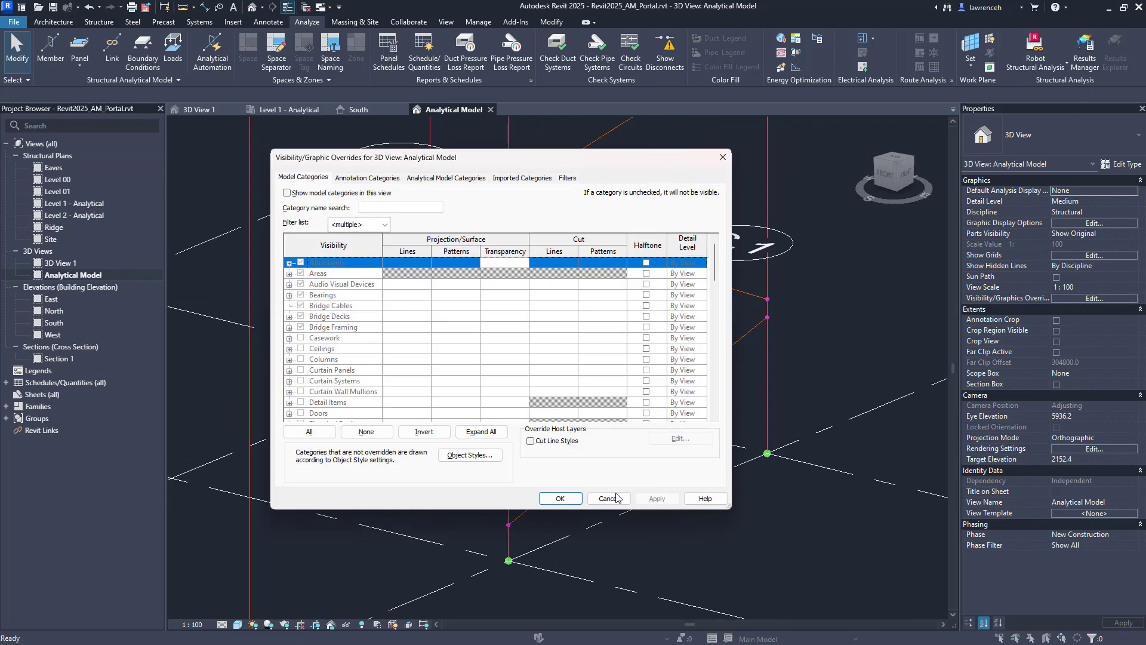
pyautogui.click(443, 178)
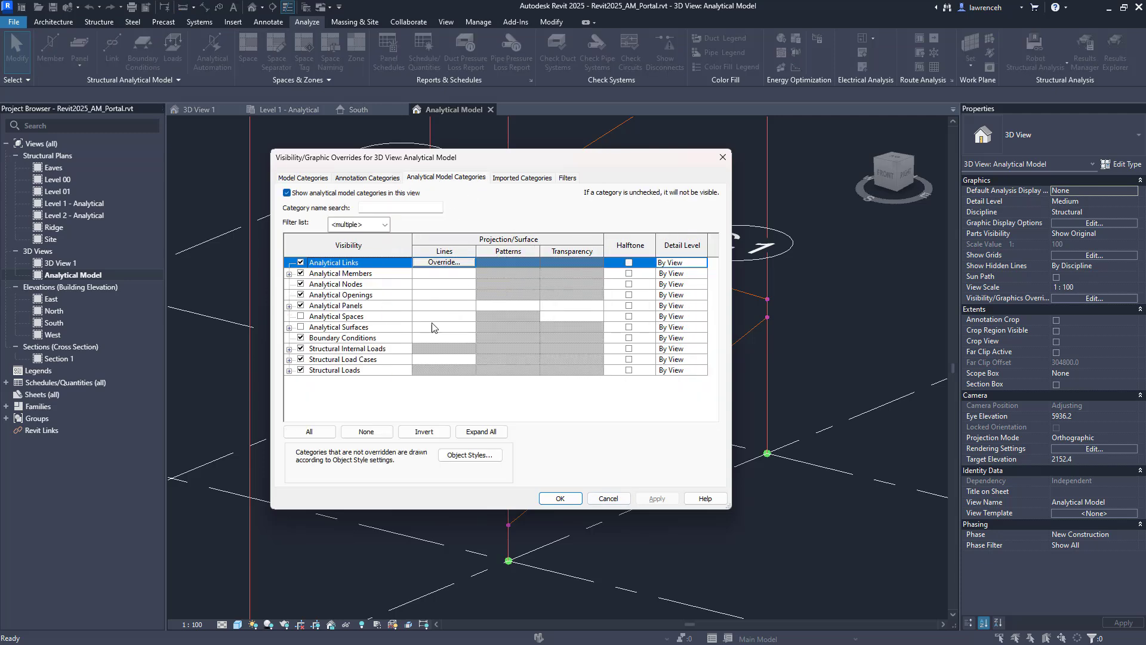
pyautogui.click(331, 285)
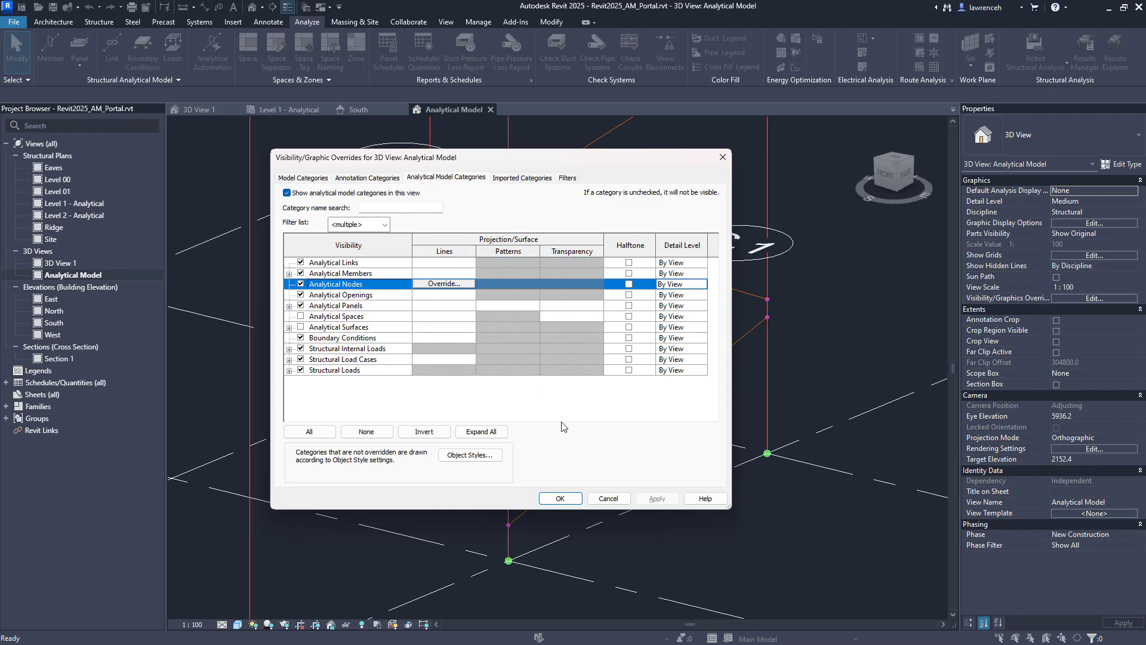
pyautogui.click(575, 499)
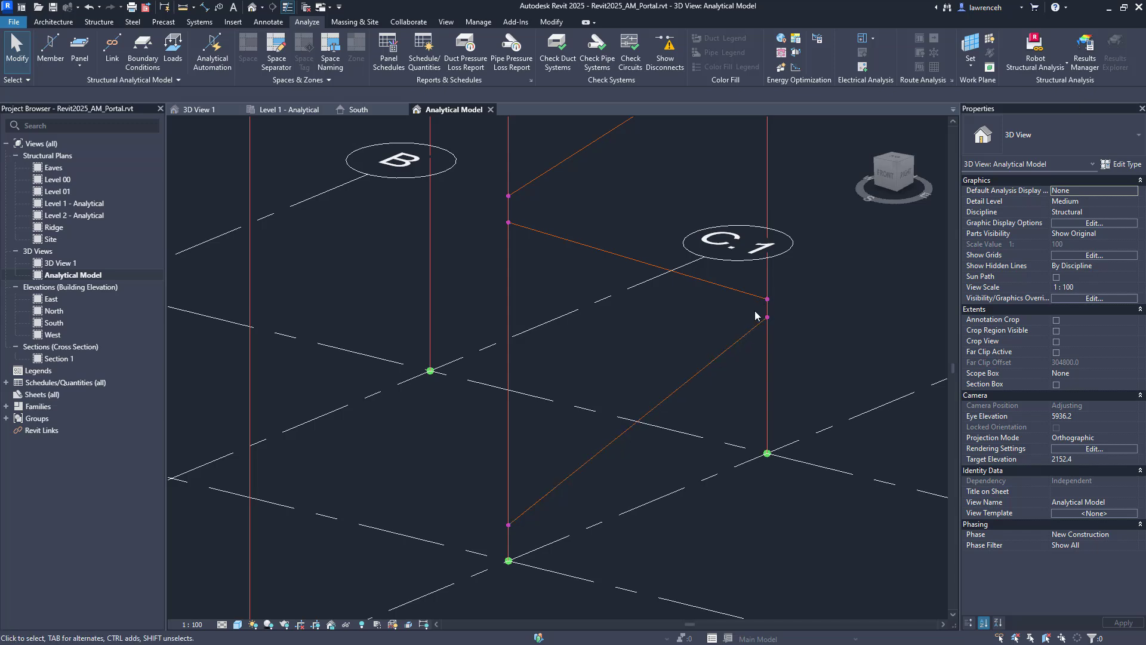
# Select a brace-end node, try Segment Length, then enter Normalized Curve Parameter 0.255.
pyautogui.moveTo(760, 315); pyautogui.dragTo(824, 360)
pyautogui.moveTo(844, 364); pyautogui.dragTo(834, 446, button='middle')
pyautogui.scroll(-2, 829, 442)
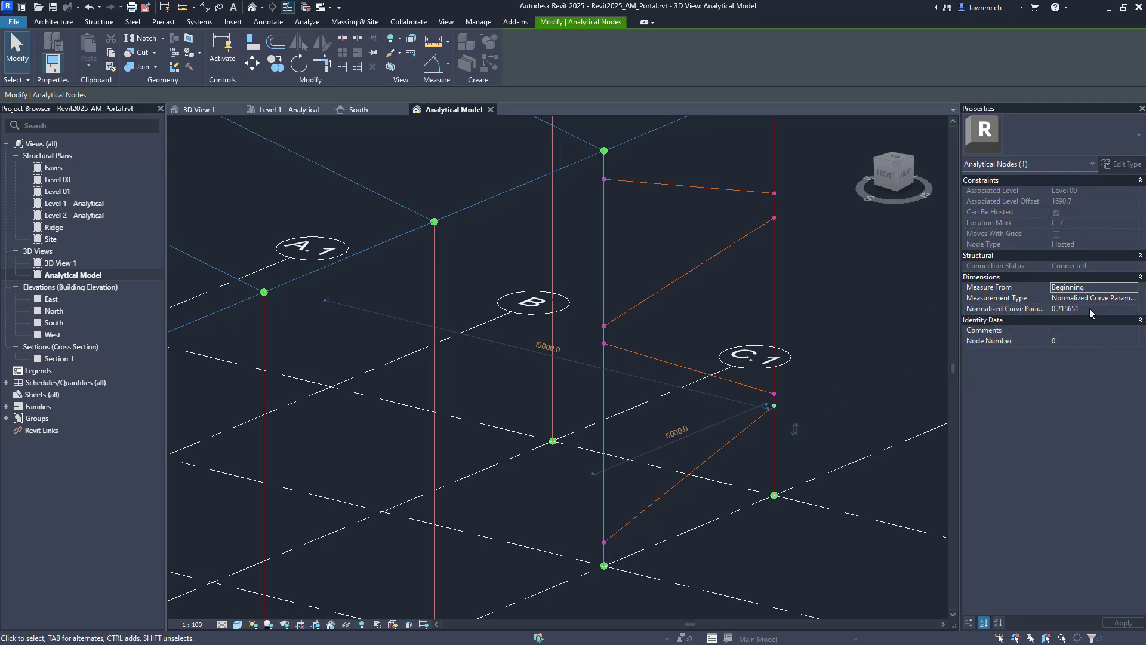
pyautogui.click(1134, 299)
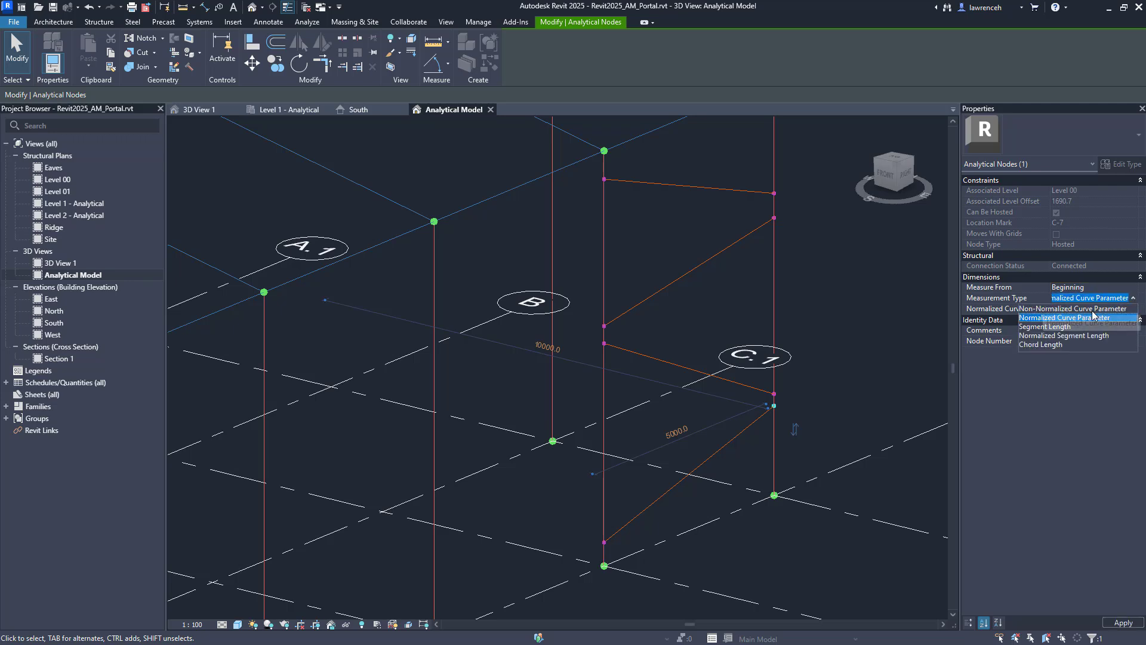
pyautogui.click(1062, 327)
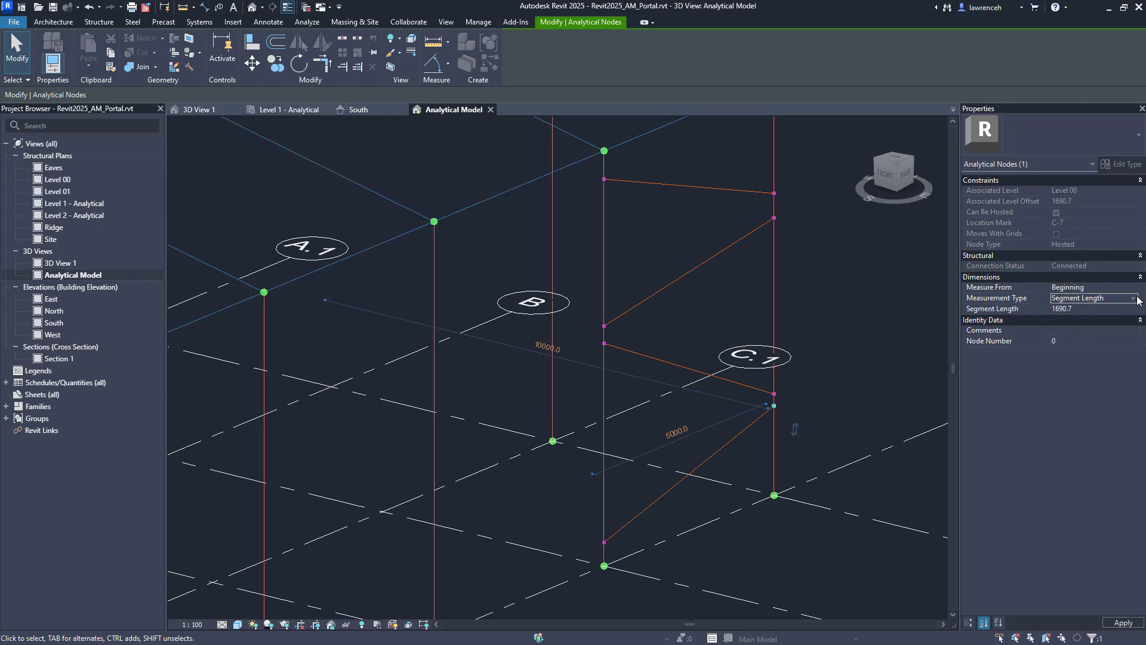
pyautogui.click(1126, 298)
pyautogui.click(1098, 317)
pyautogui.click(1096, 310)
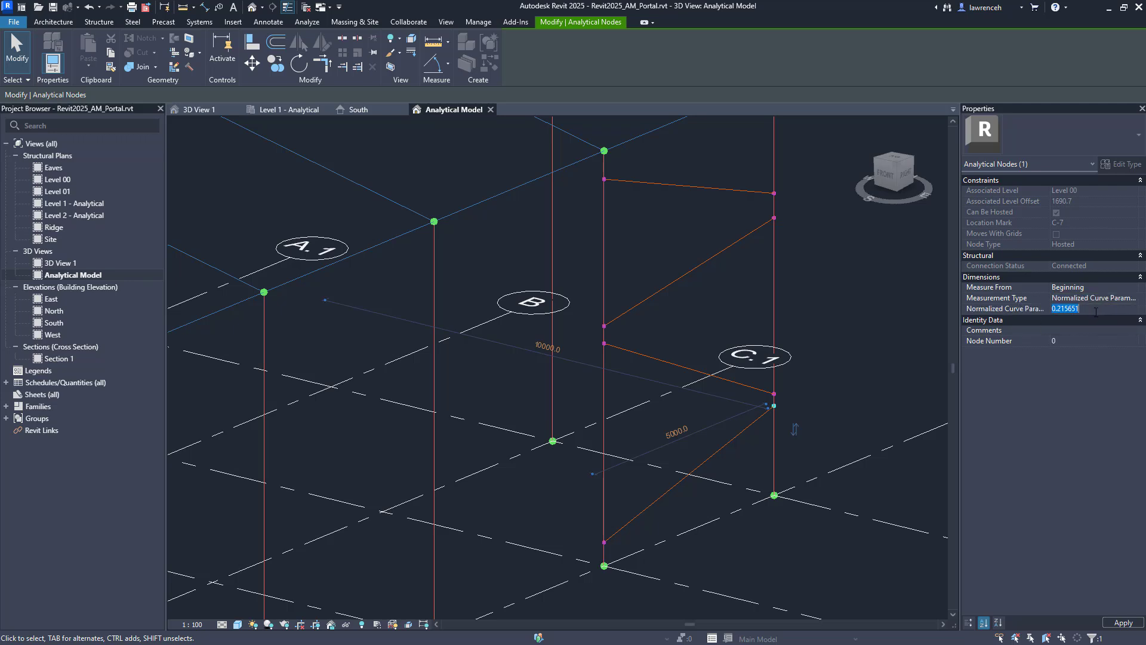
pyautogui.write('0.255')
pyautogui.press('Return')
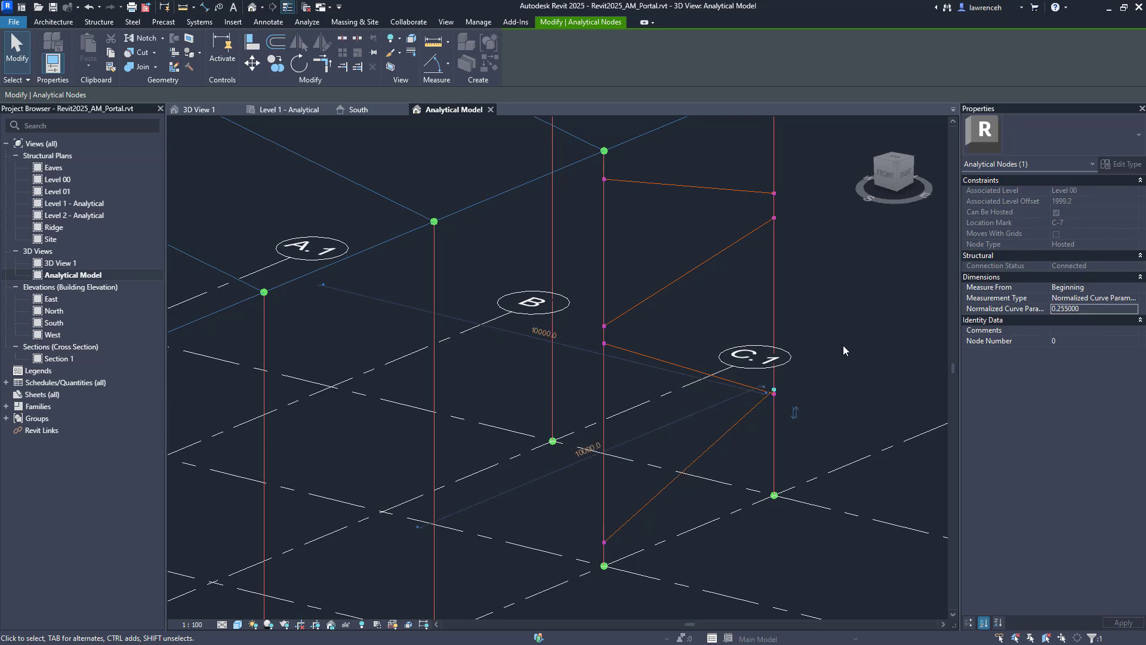
# Set the grid C.1 bracing node's Normalized Curve Parameter to 0.25.
pyautogui.click(843, 345)
pyautogui.scroll(3, 773, 400)
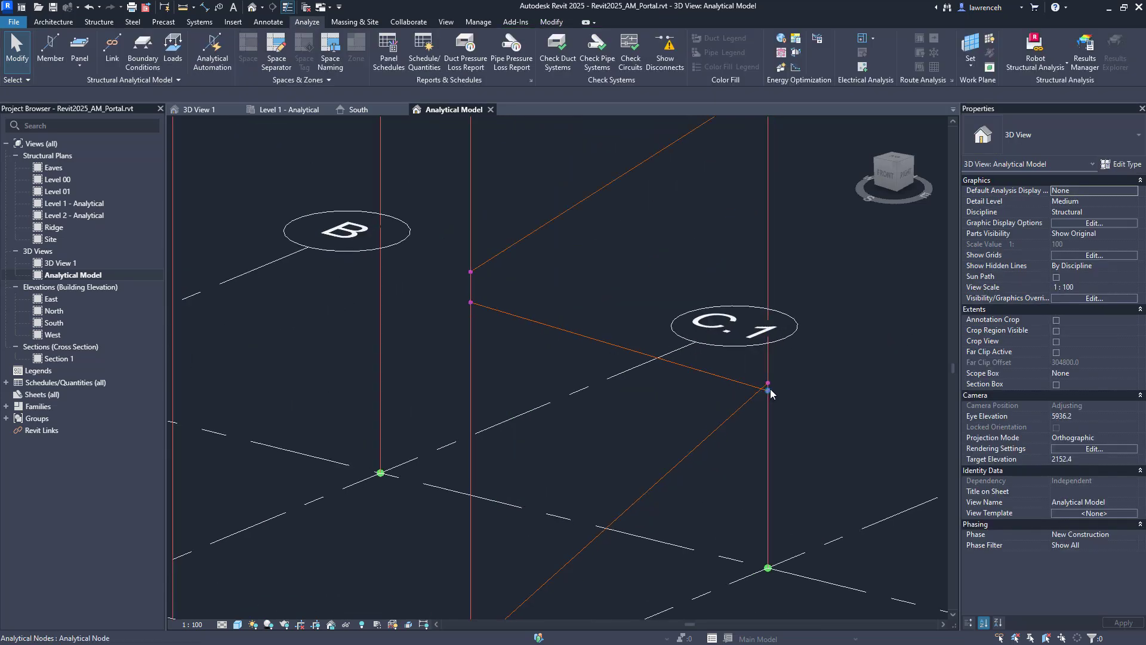
pyautogui.click(770, 389)
pyautogui.click(1094, 309)
pyautogui.write('0.25')
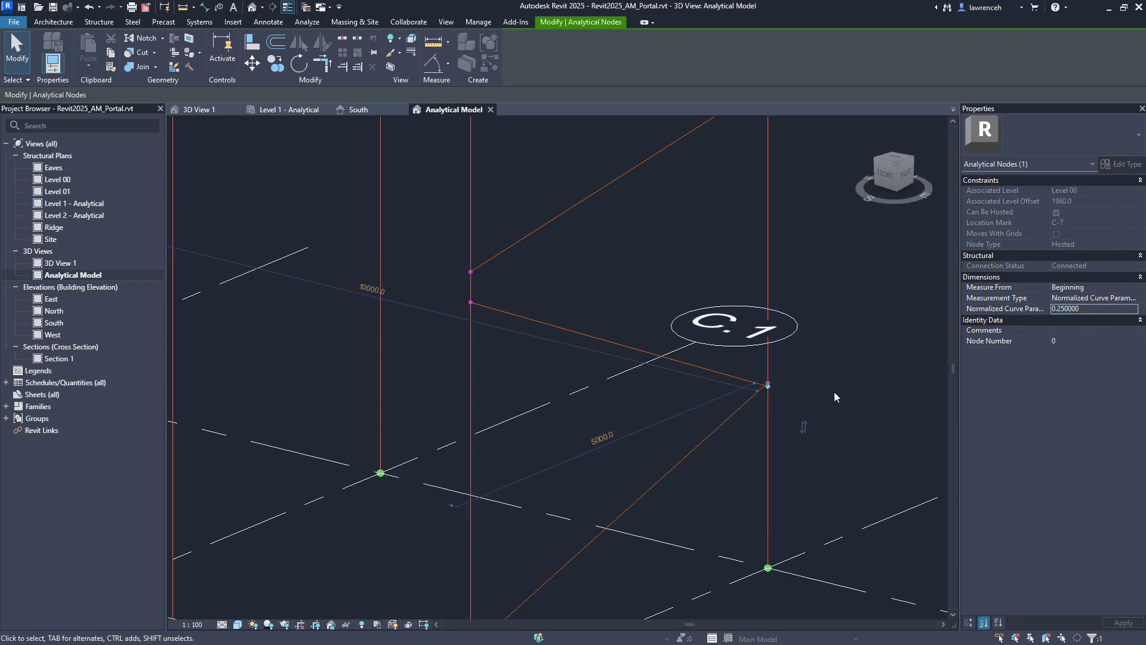
pyautogui.click(832, 391)
# Select both C.1 bracing nodes and begin editing their shared curve parameter.
pyautogui.moveTo(761, 368); pyautogui.dragTo(798, 416)
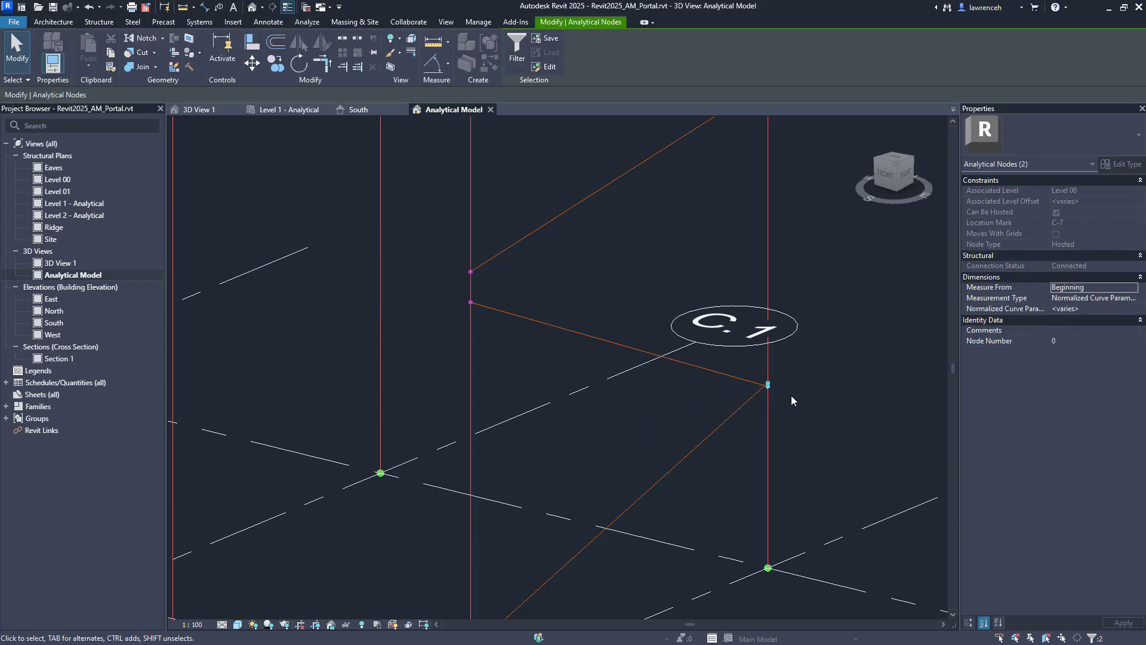
pyautogui.scroll(-2, 790, 395)
pyautogui.click(1096, 309)
pyautogui.write('13')
pyautogui.press('BackSpace')
pyautogui.press('BackSpace')
# Give the C.1 node pair 0.25, then set the next column's two nodes to 0.5.
pyautogui.write('0.25')
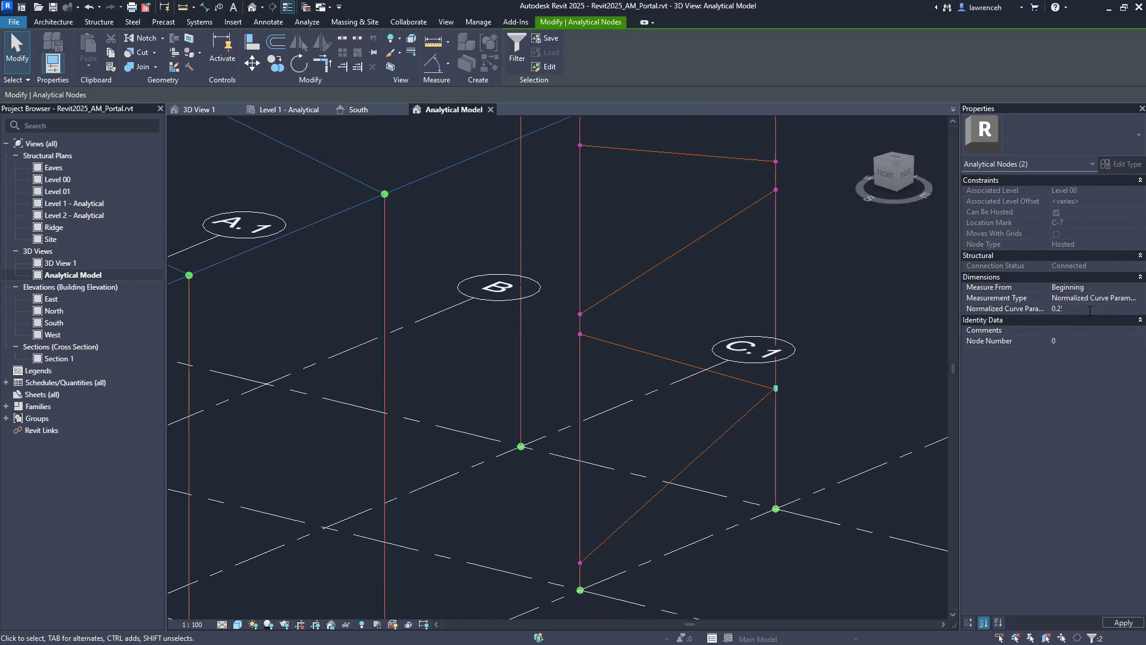
pyautogui.press('Escape')
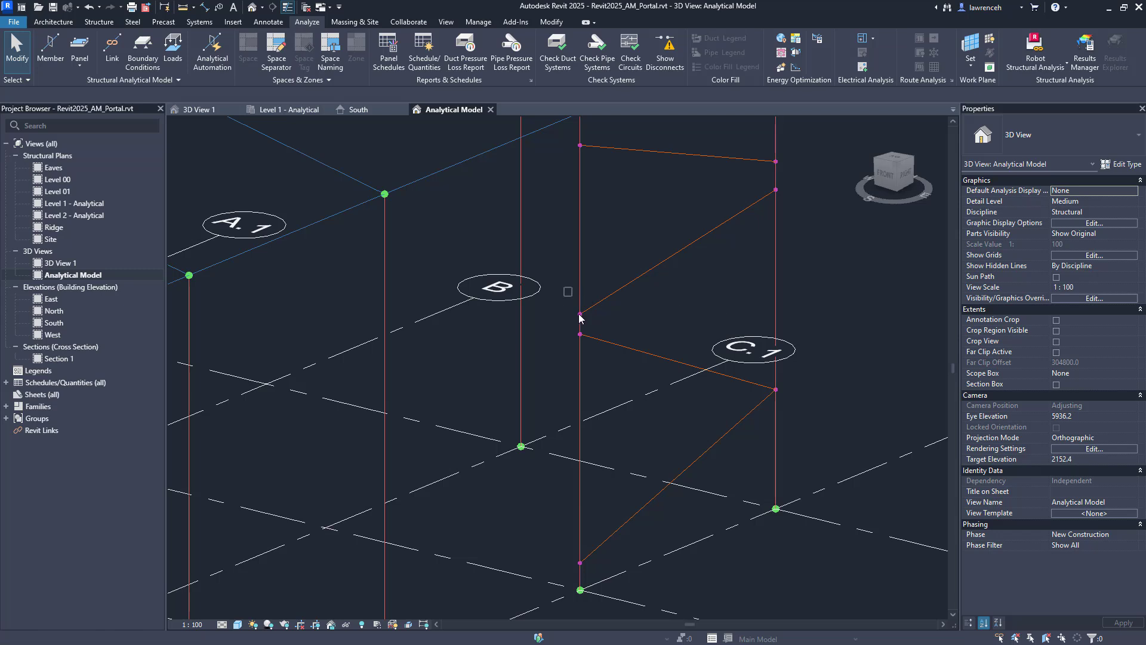
pyautogui.hotkey('ctrl', 'Left')
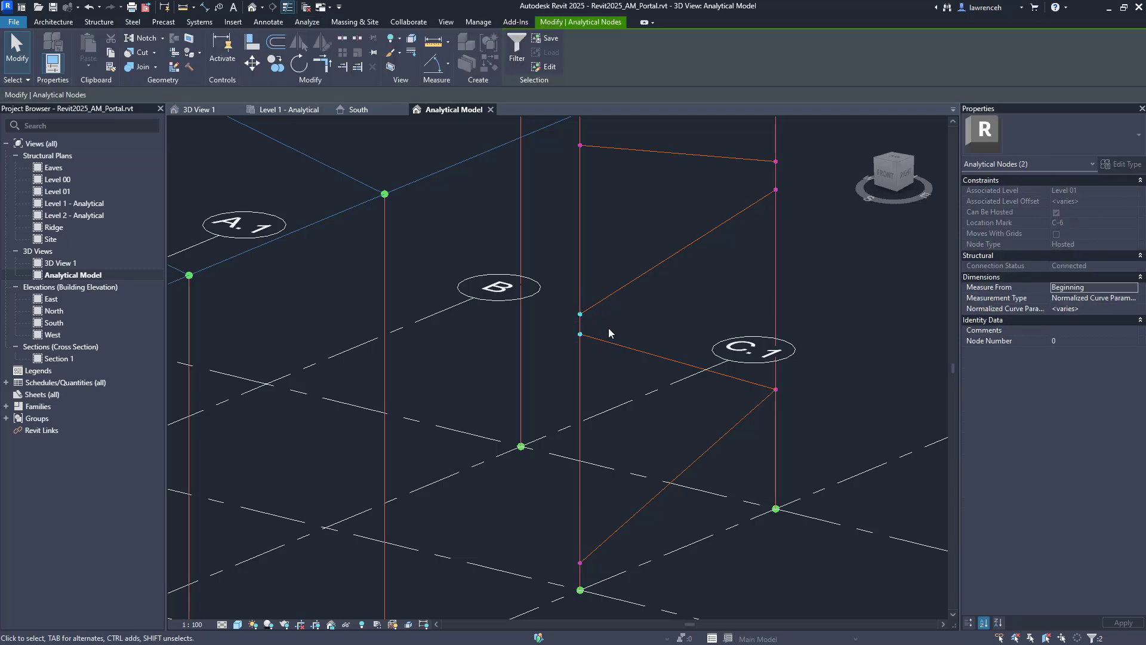
pyautogui.click(1091, 309)
pyautogui.write('0.5')
pyautogui.press('Return')
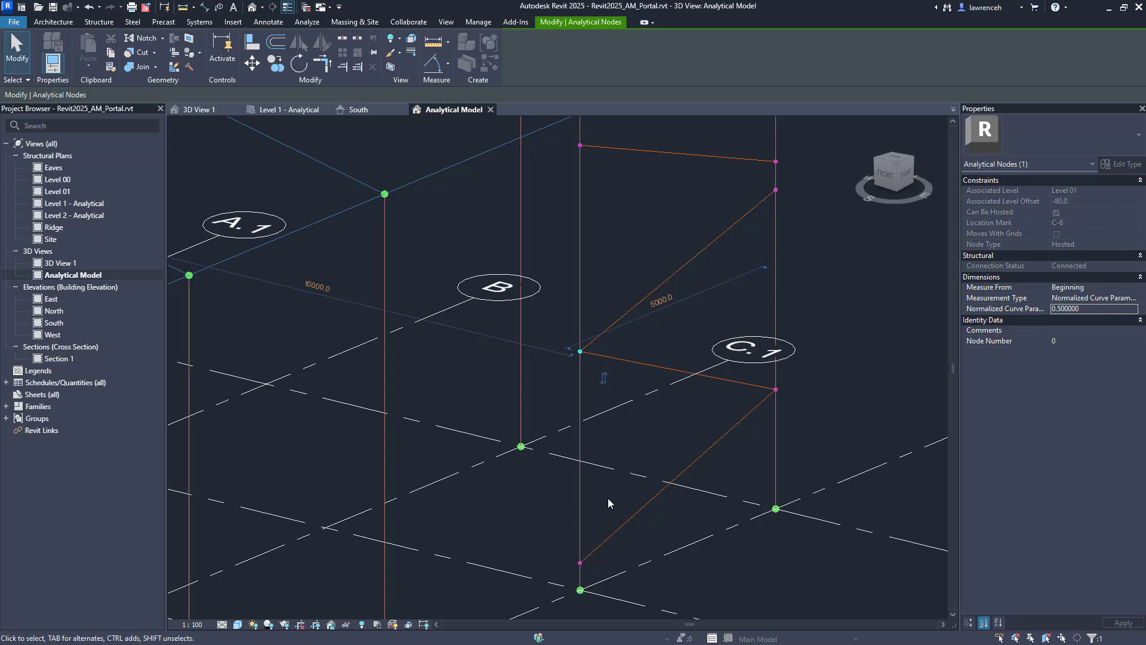
# Set the two upper bracing nodes' Normalized Curve Parameter to 0.75.
pyautogui.moveTo(828, 311); pyautogui.dragTo(800, 442, button='middle')
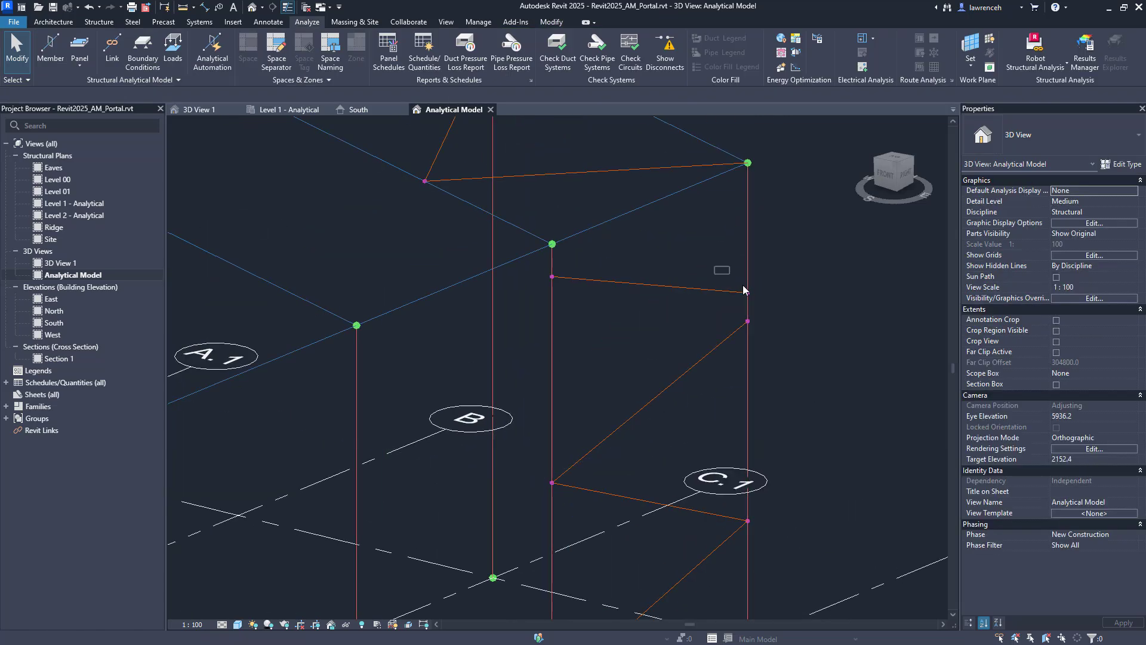
pyautogui.moveTo(739, 280); pyautogui.dragTo(819, 357)
pyautogui.click(1108, 309)
pyautogui.write('0.750000')
pyautogui.press('Return')
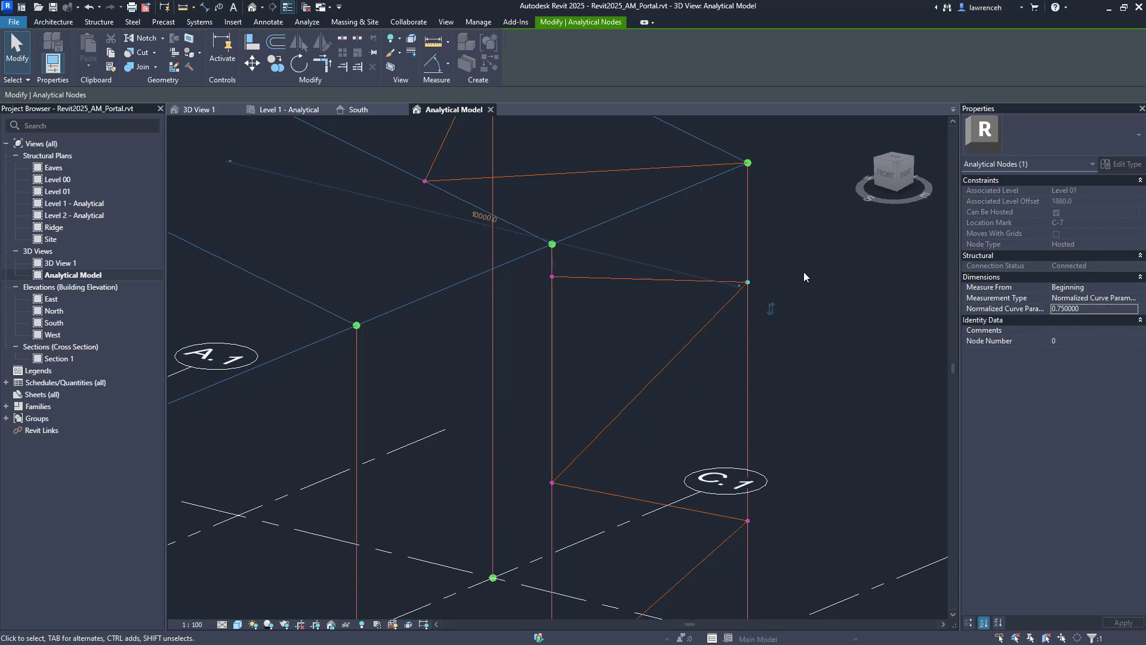
pyautogui.click(803, 271)
# Check the top node's value, then set the lowest bracing node to 0 at the column base.
pyautogui.click(552, 276)
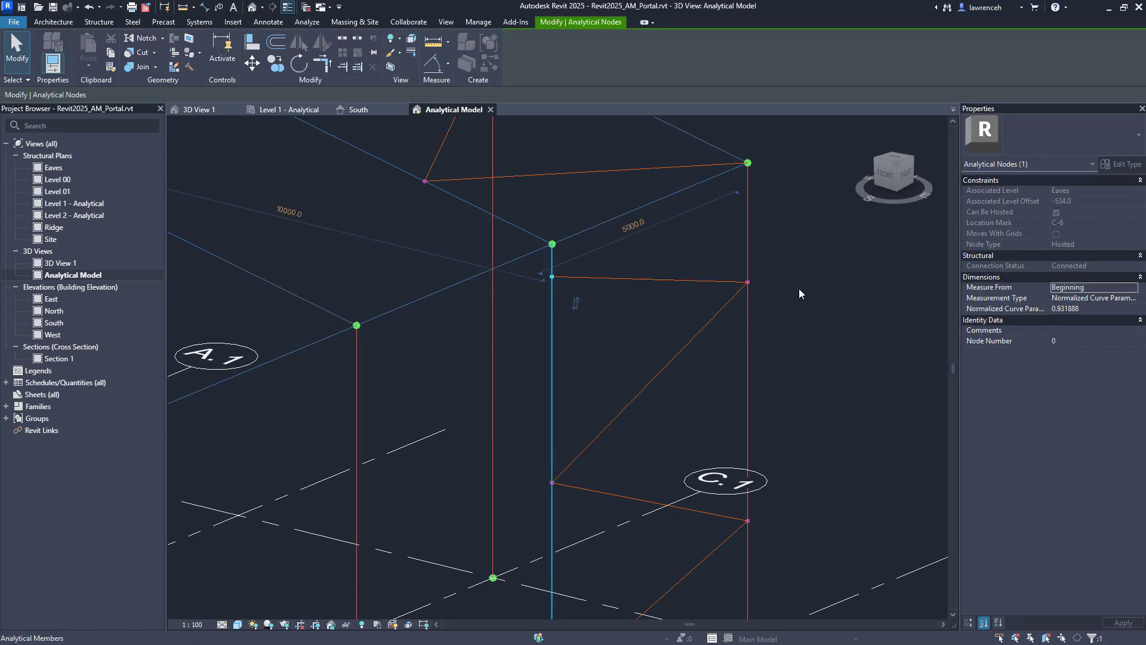
pyautogui.click(1093, 310)
pyautogui.click(754, 402)
pyautogui.moveTo(754, 402); pyautogui.dragTo(761, 200, button='middle')
pyautogui.click(561, 493)
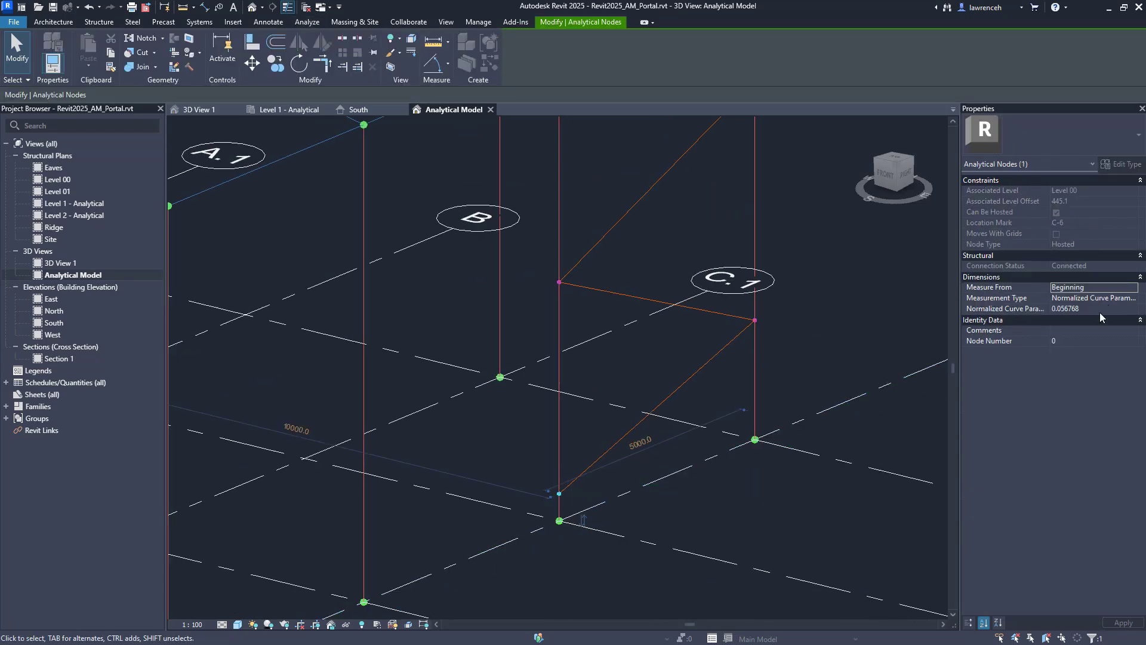
pyautogui.click(1104, 310)
pyautogui.write('0')
pyautogui.click(868, 418)
pyautogui.scroll(-5, 819, 373)
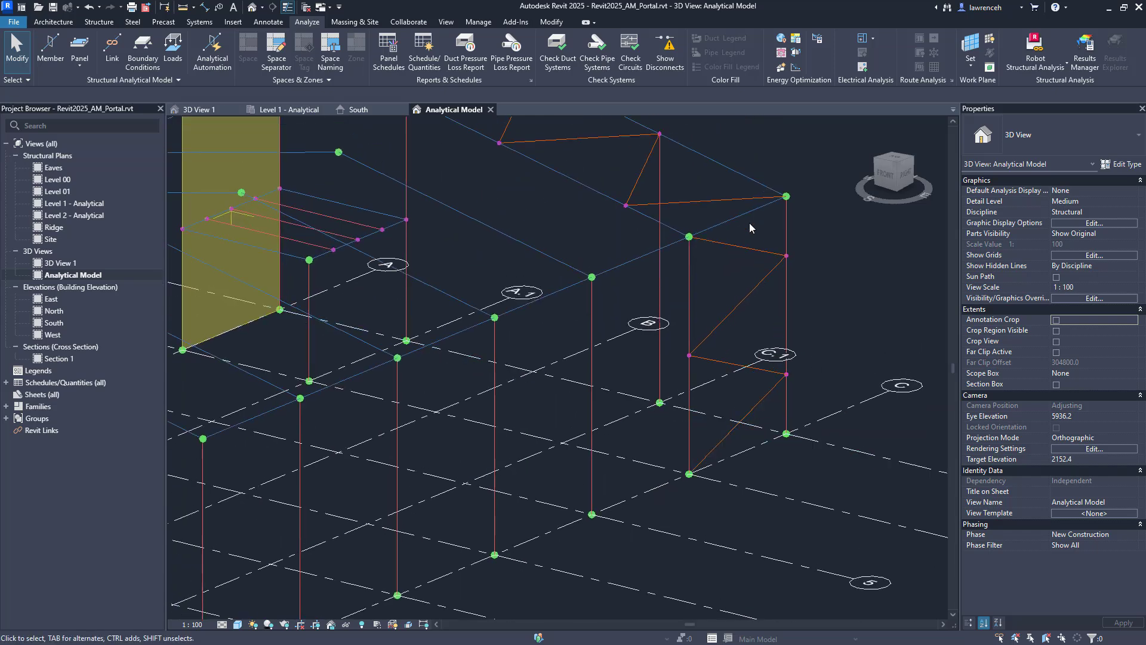
# Reopen Global Parameters via Recent Commands and change Bay from 5000 to 6000.
pyautogui.rightClick(837, 281)
pyautogui.moveTo(889, 323)
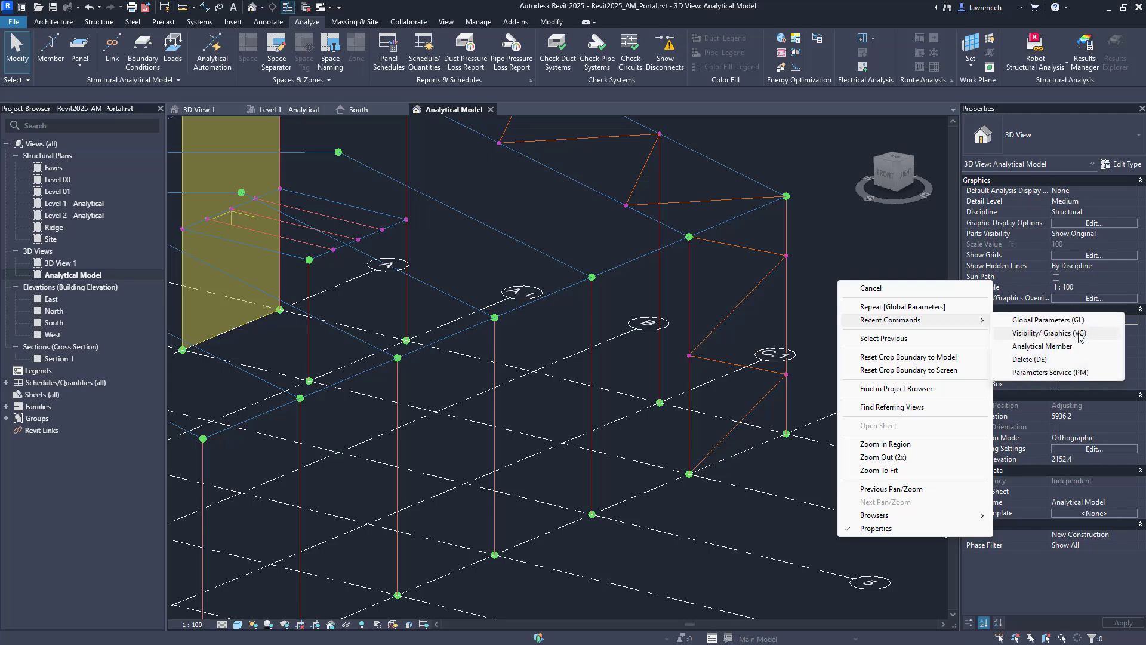
pyautogui.click(1062, 320)
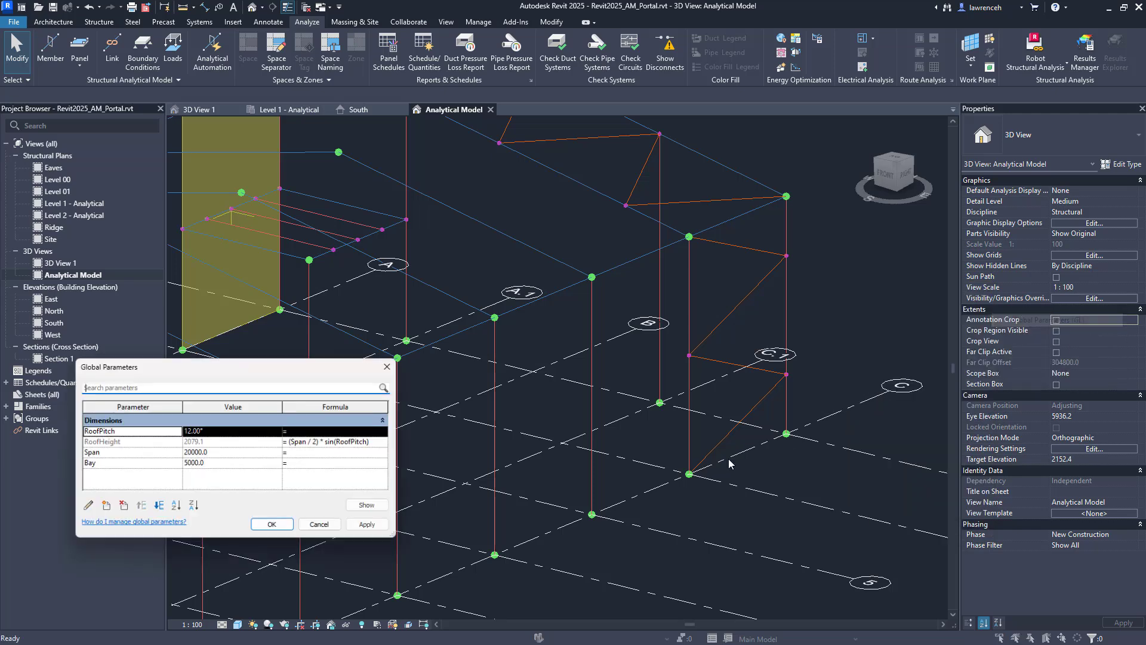
pyautogui.click(232, 464)
pyautogui.click(231, 464)
pyautogui.write('6000')
pyautogui.click(270, 523)
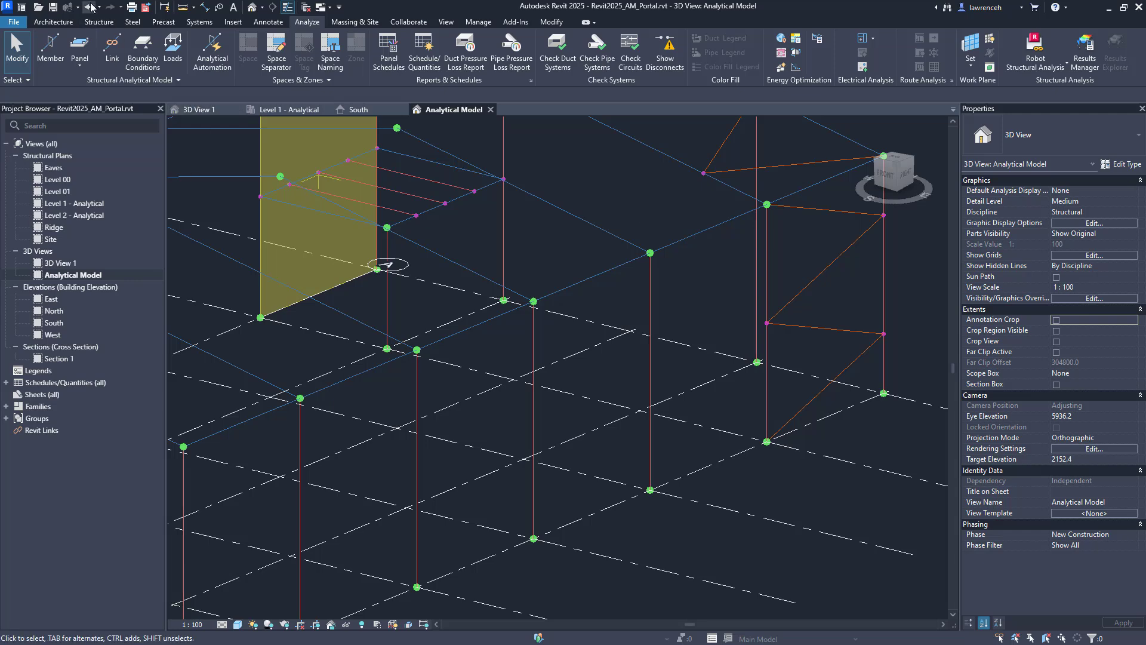
pyautogui.keyDown('shift'); pyautogui.moveTo(784, 235); pyautogui.dragTo(567, 475, button='middle'); pyautogui.keyUp('shift')
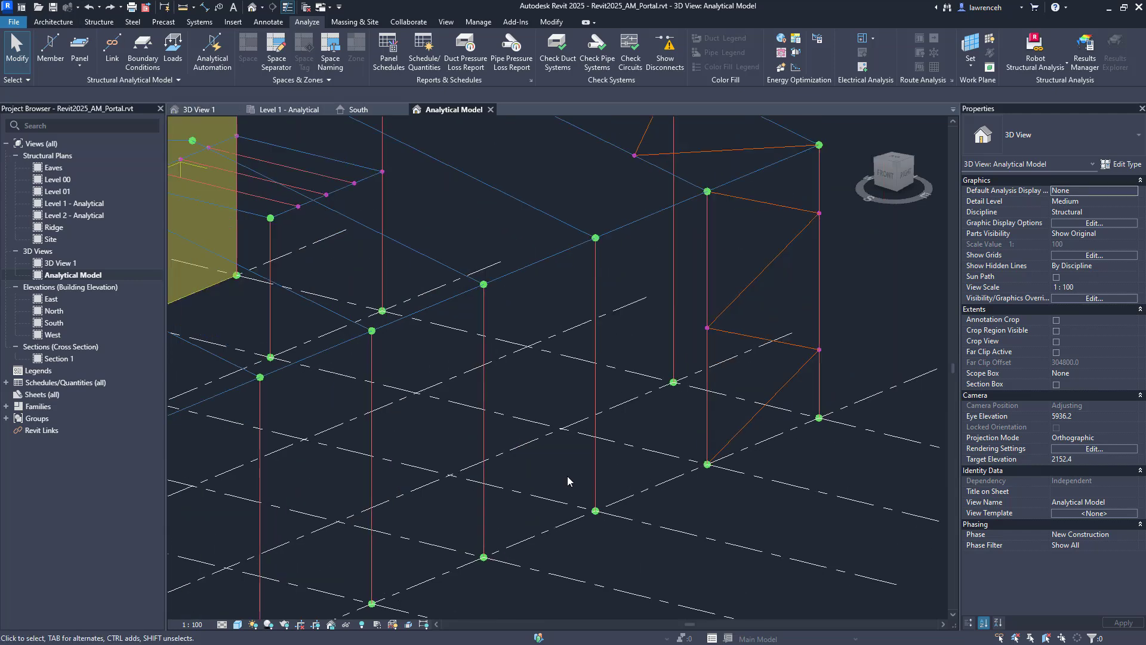
pyautogui.moveTo(582, 481); pyautogui.dragTo(618, 542)
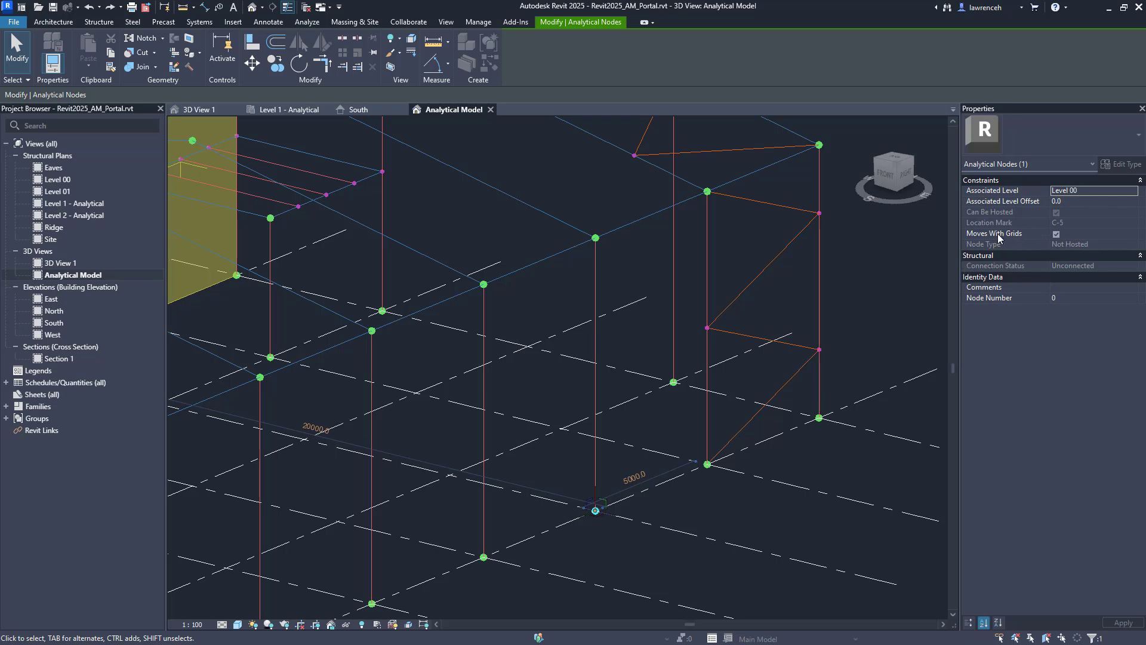
pyautogui.moveTo(990, 238)
pyautogui.moveTo(1028, 239)
pyautogui.click(598, 203)
pyautogui.click(595, 237)
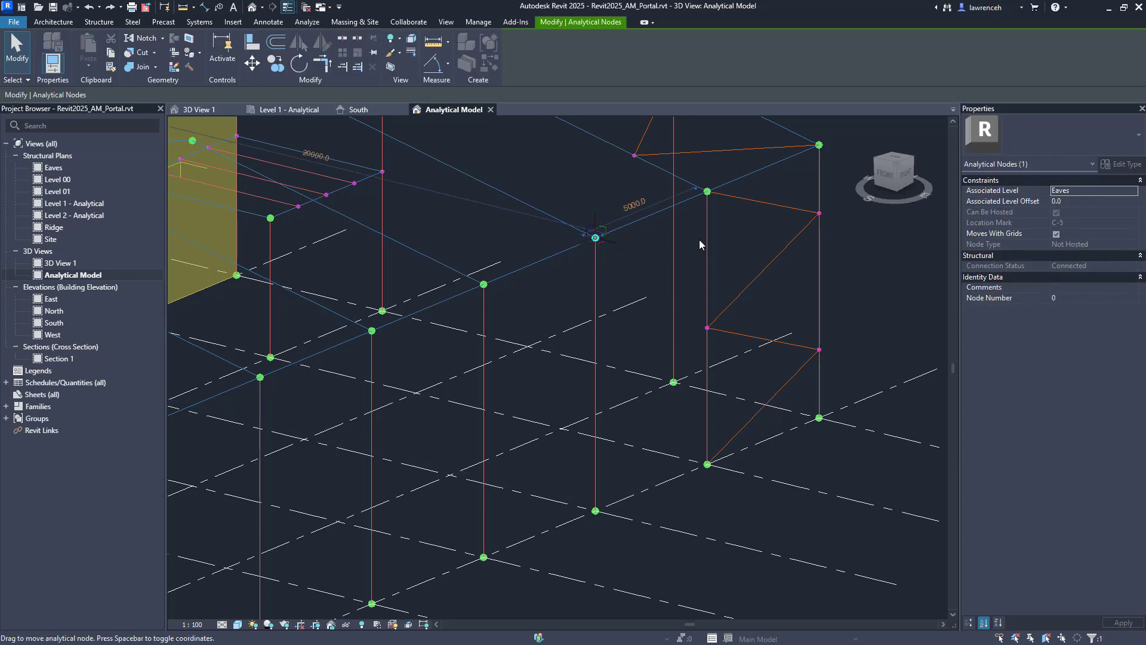
pyautogui.click(624, 263)
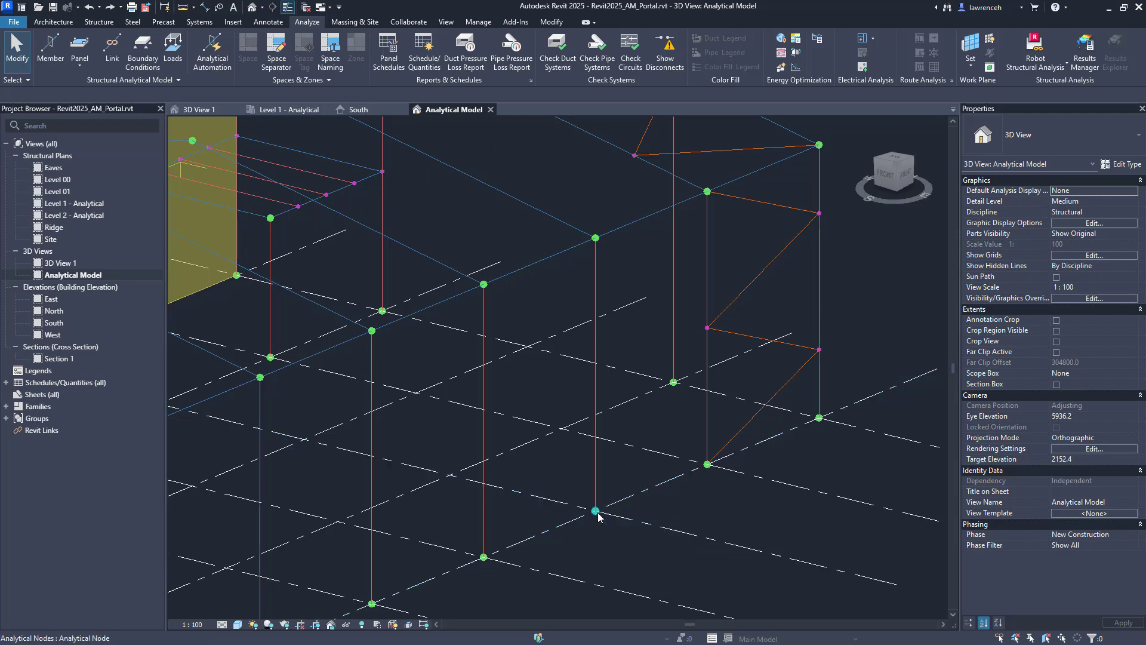
# Zoom out to fit the whole 20000-span frame with its end-bay bracing in view.
pyautogui.scroll(-5, 599, 517)
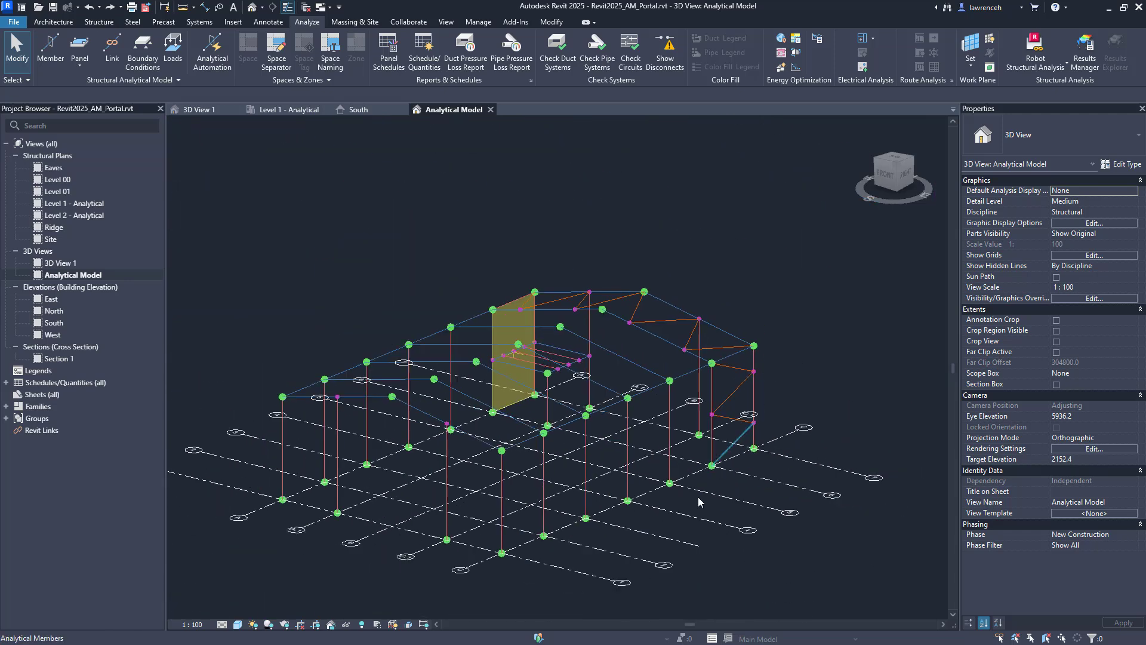